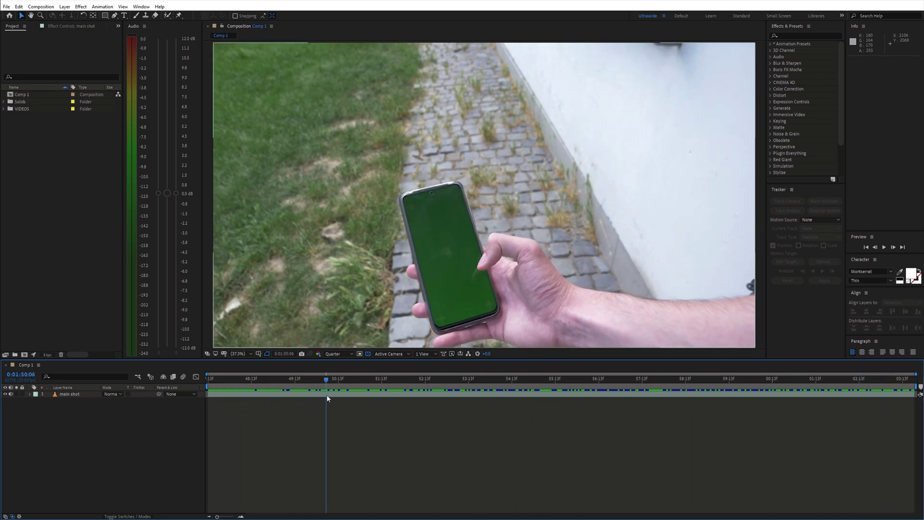
- Apply the Mocha AE effect to the main shot layer and launch Mocha
key(ctrl+space)
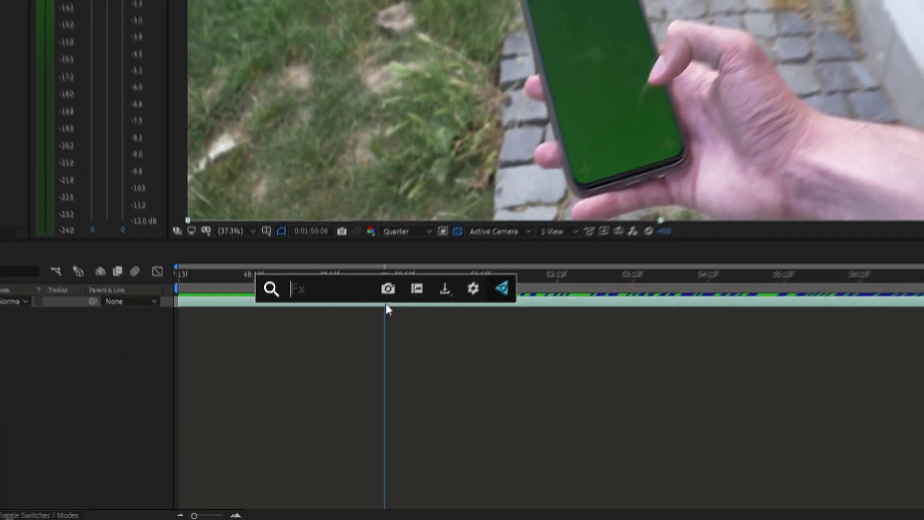
text(mocha)
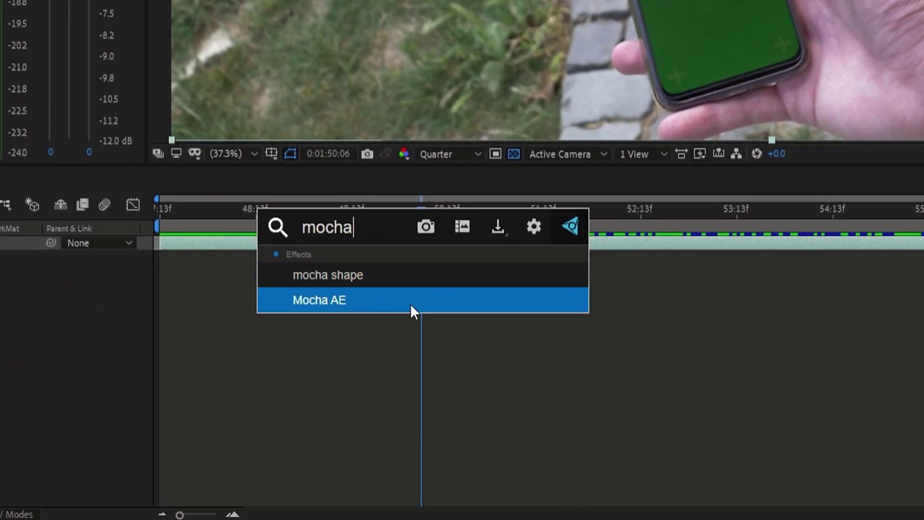
click(410, 303)
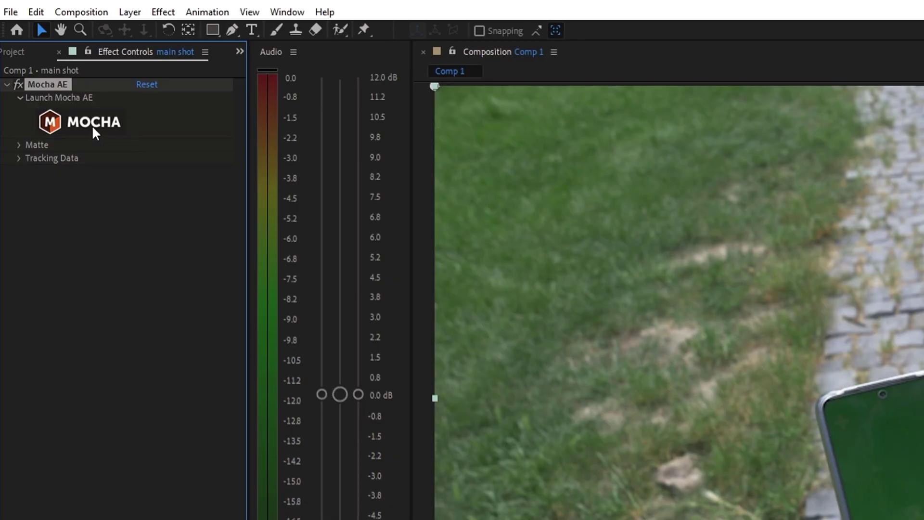
click(46, 62)
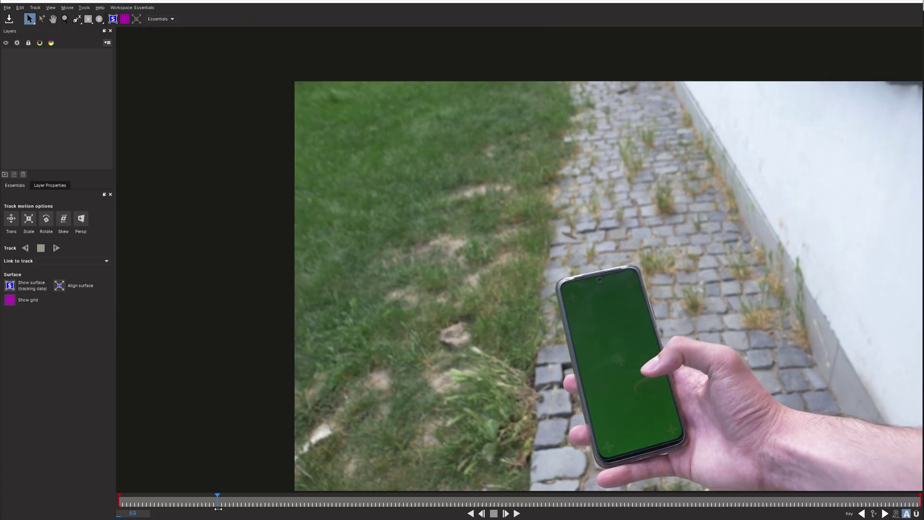
- Outline the phone with an X-spline, enable Perspective motion, and track the shape forward through the clip
mouse_move(219, 503)
mouse_down()
mouse_move(258, 505)
mouse_move(235, 504)
mouse_up()
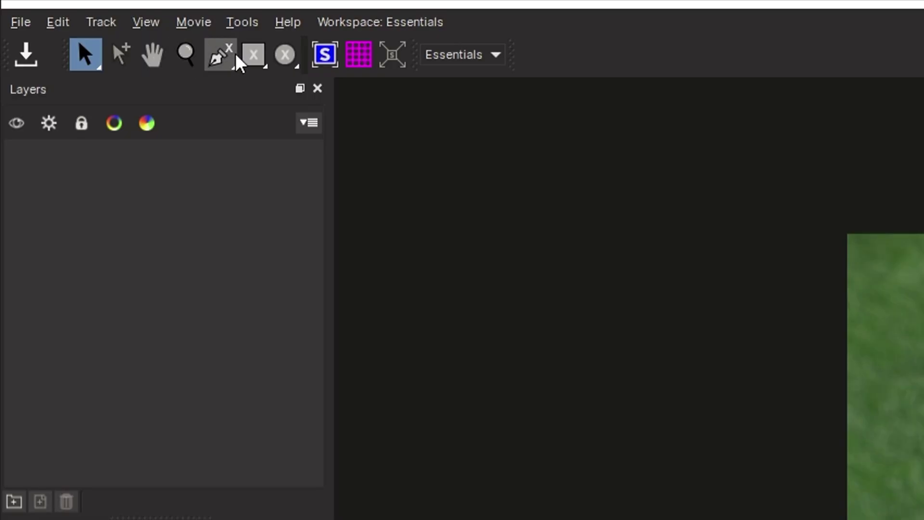
click(233, 56)
click(375, 178)
click(508, 149)
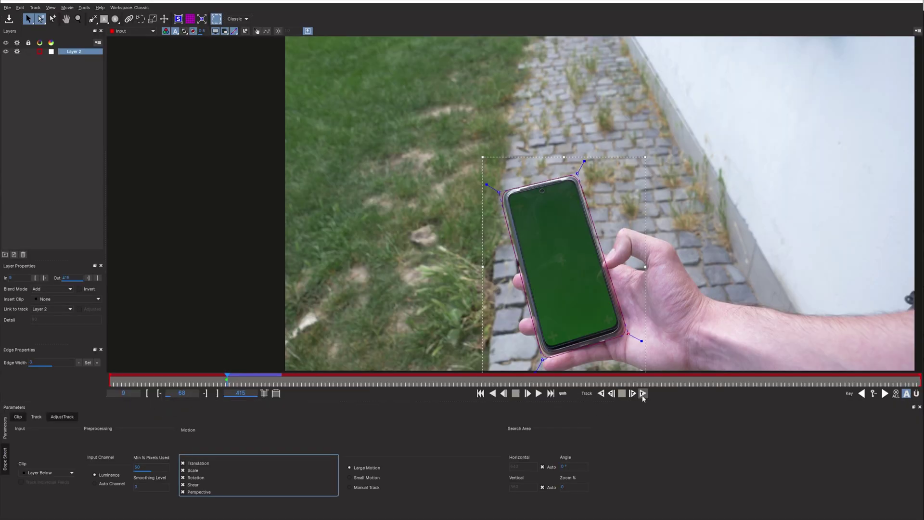
click(643, 393)
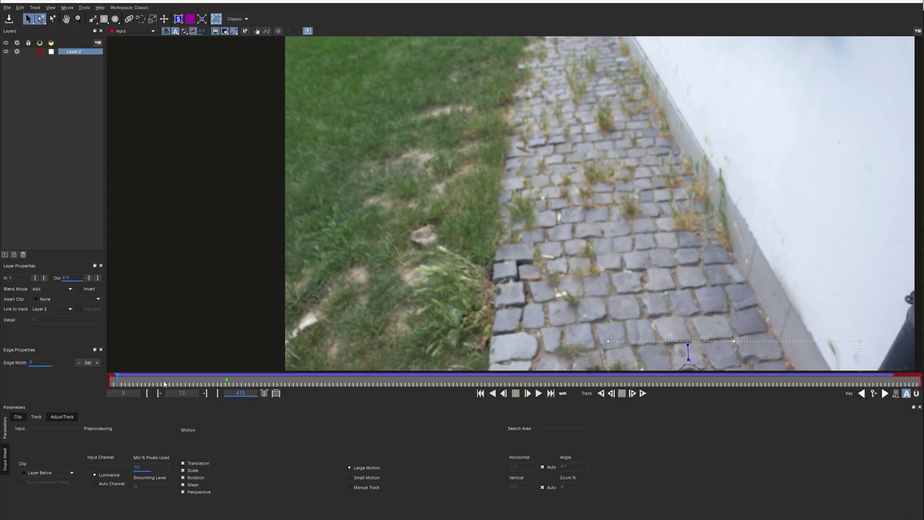
- Check the track along the clip with the planar surface and grid shown, and save the Mocha project
click(164, 382)
drag(167, 380, 898, 380)
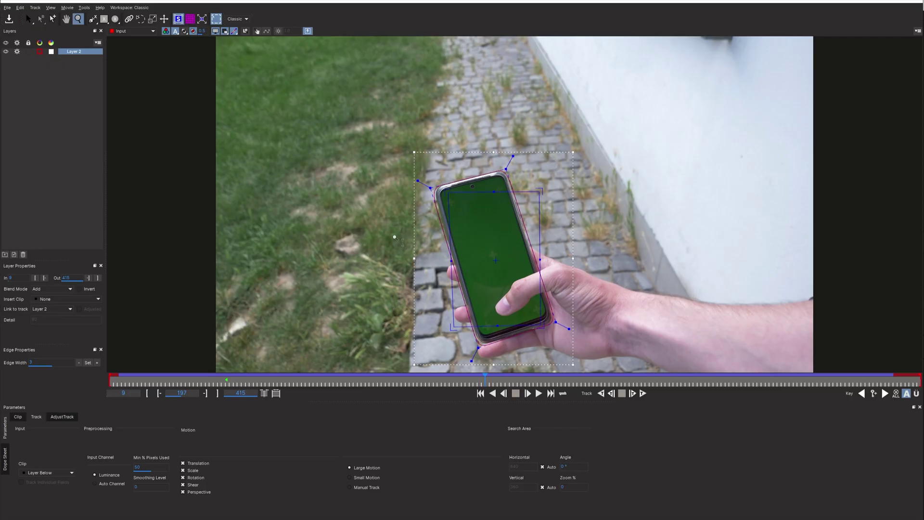
drag(394, 237, 357, 94)
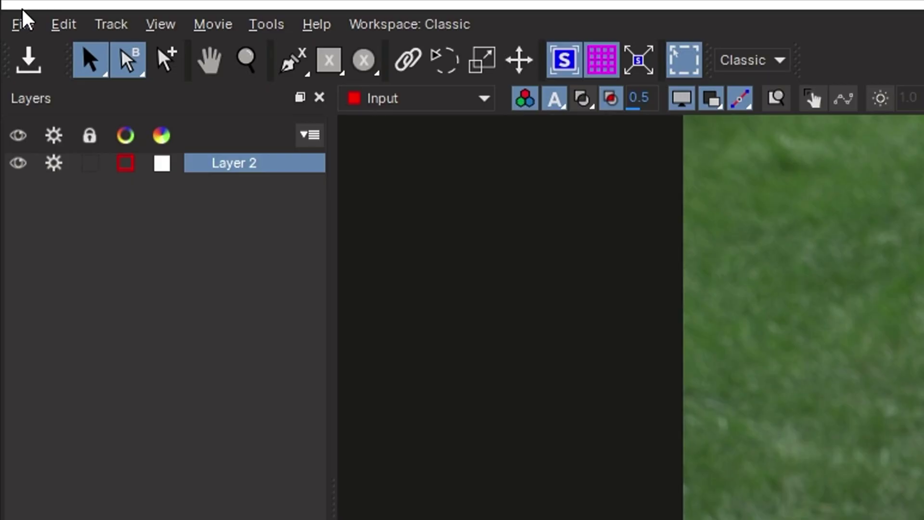
click(7, 8)
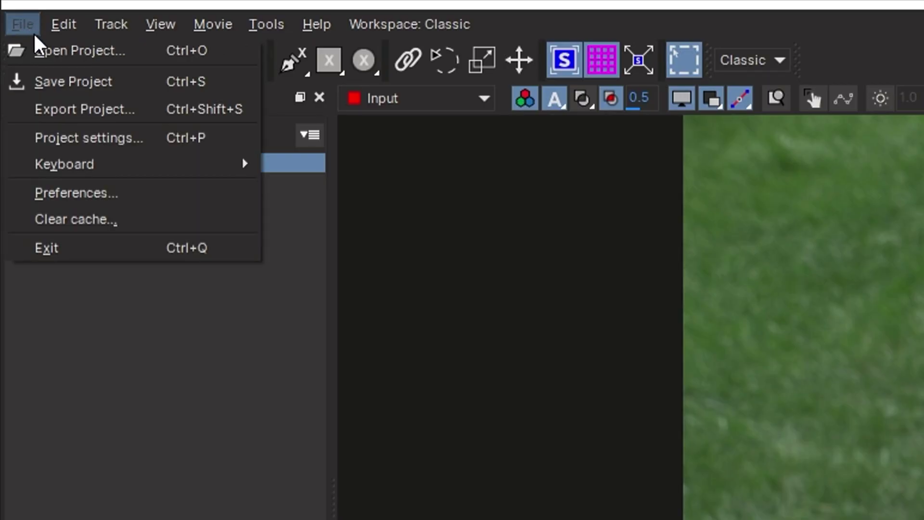
click(69, 82)
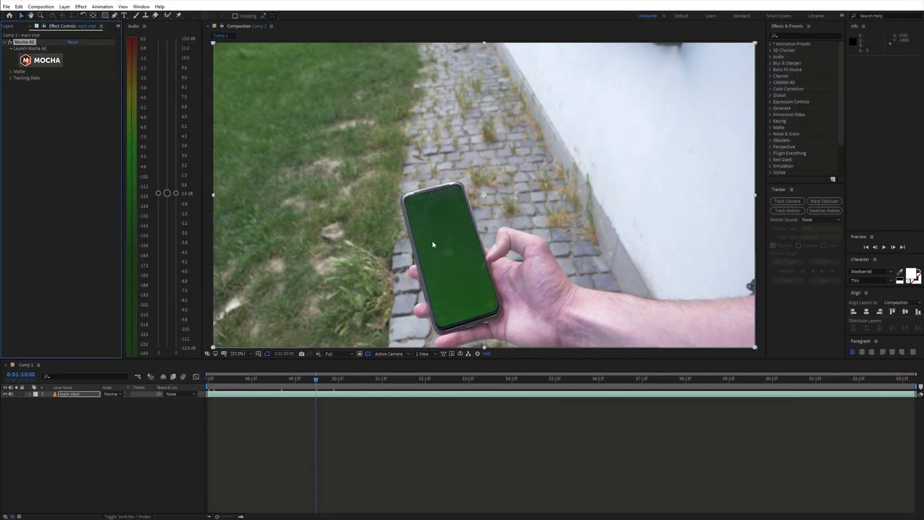
- Create a red solid layer above the main shot and hide it
right_click(53, 415)
mouse_move(88, 422)
click(186, 440)
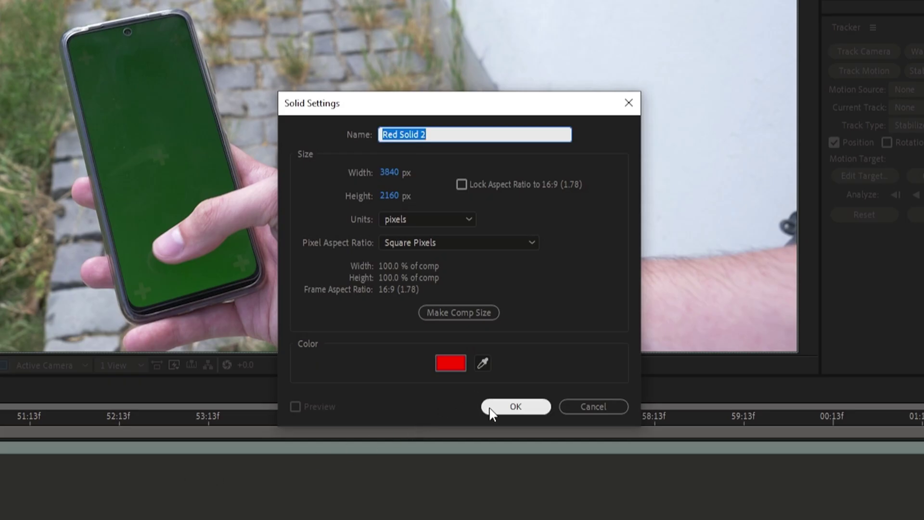
click(490, 409)
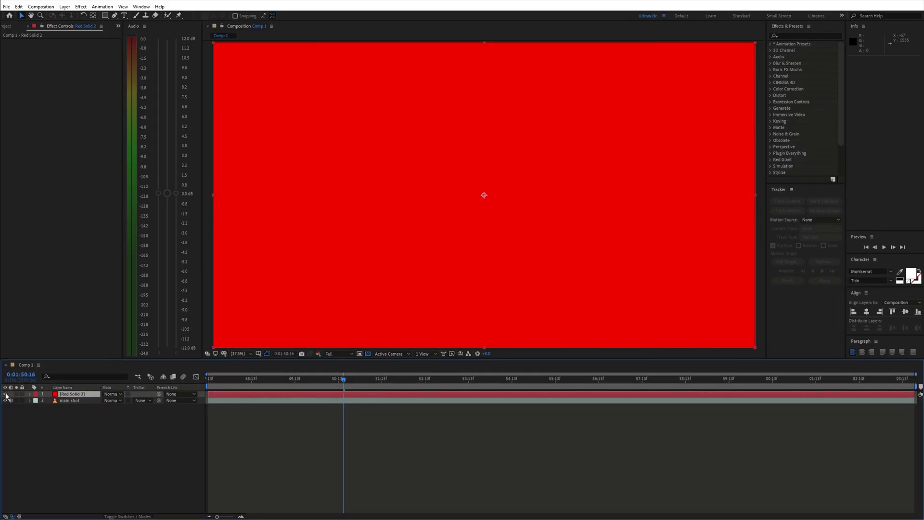
click(6, 394)
- Create track data on the main shot's Mocha AE effect from Layer 2
click(77, 400)
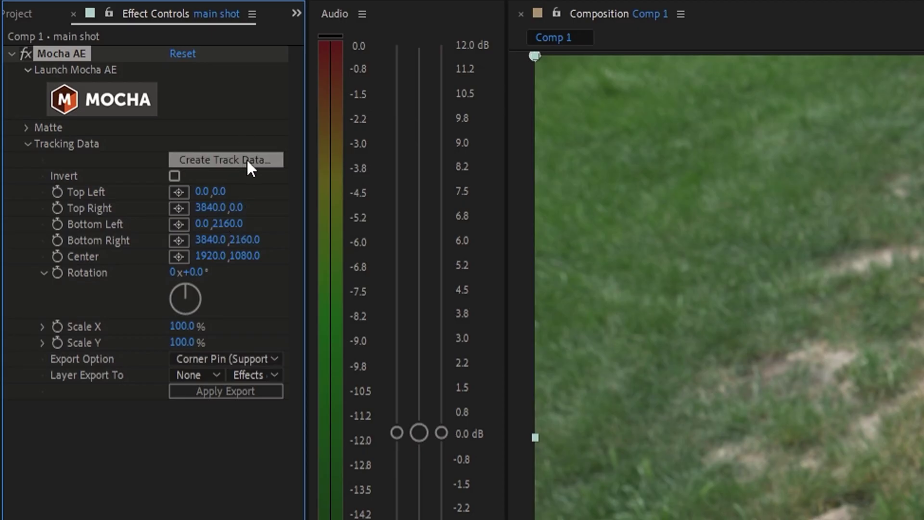
click(248, 167)
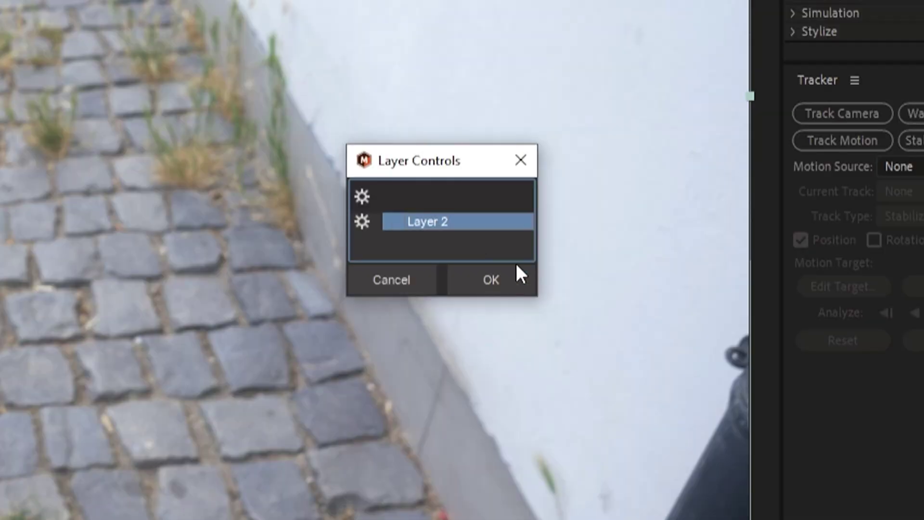
click(501, 278)
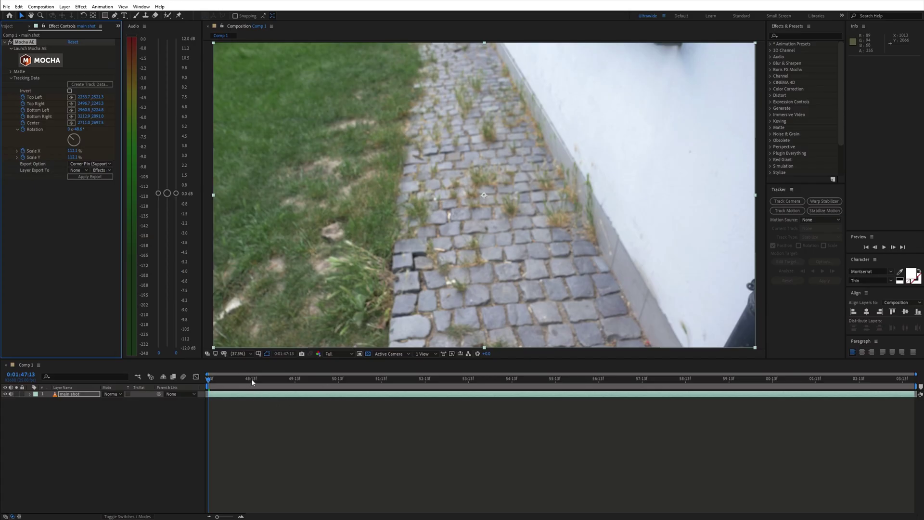
- Export the tracking data as Corner Pin (Support Motion Blur) to the Red Solid layer and make that layer visible
drag(252, 379, 343, 379)
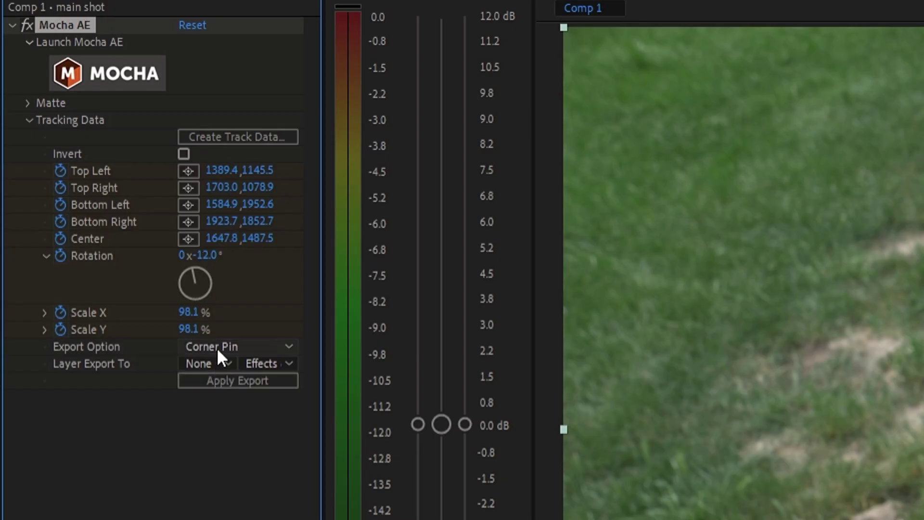
click(81, 164)
click(218, 386)
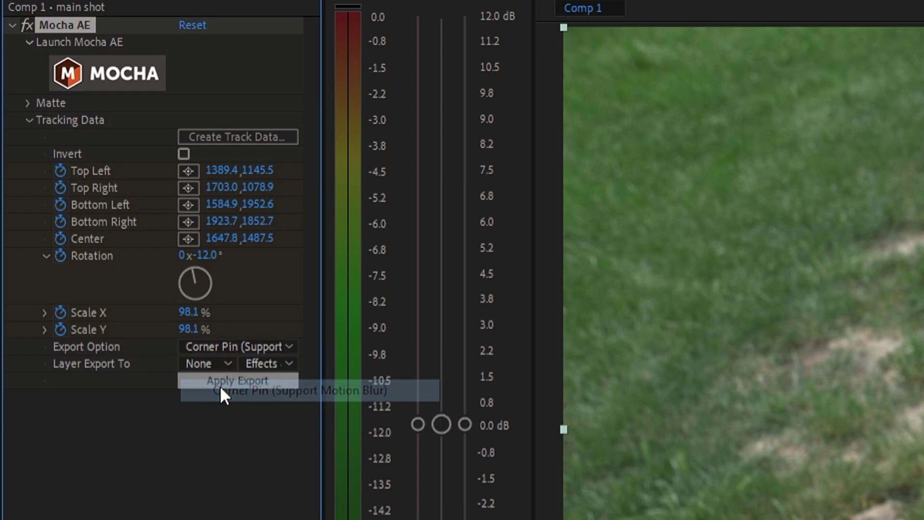
click(214, 365)
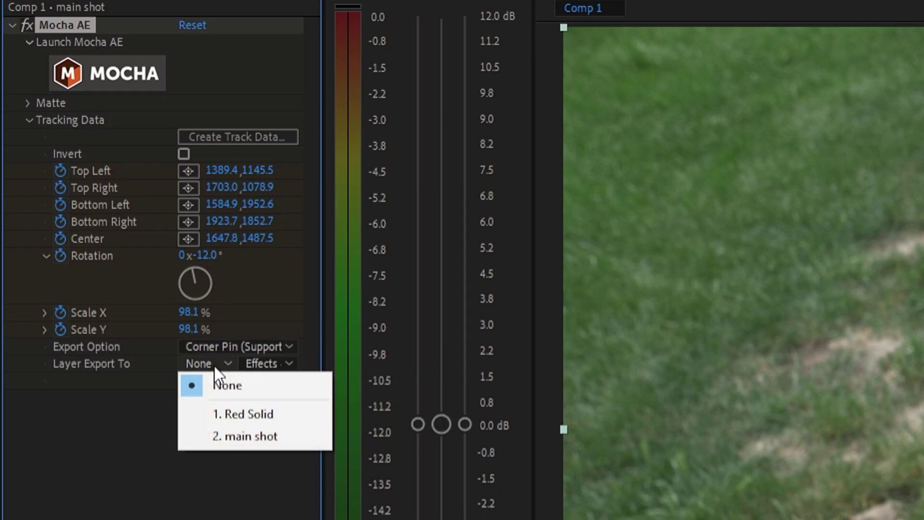
click(219, 409)
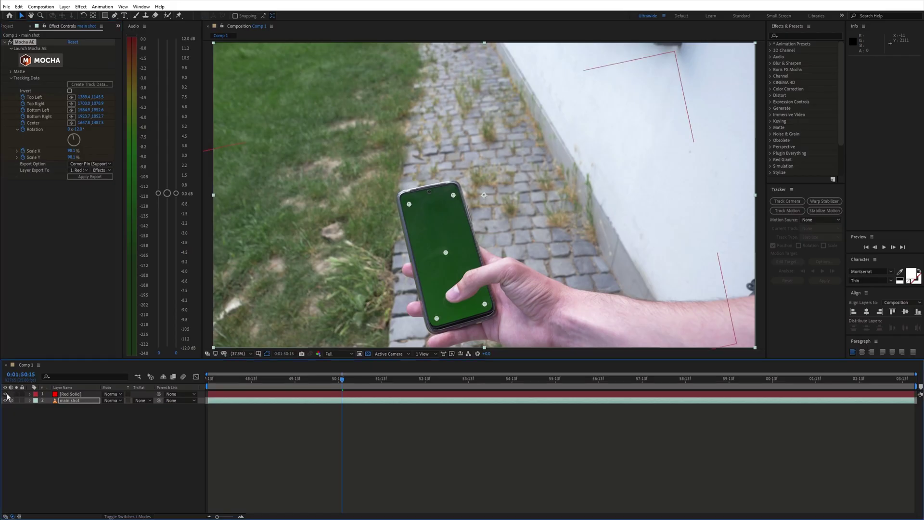
click(6, 394)
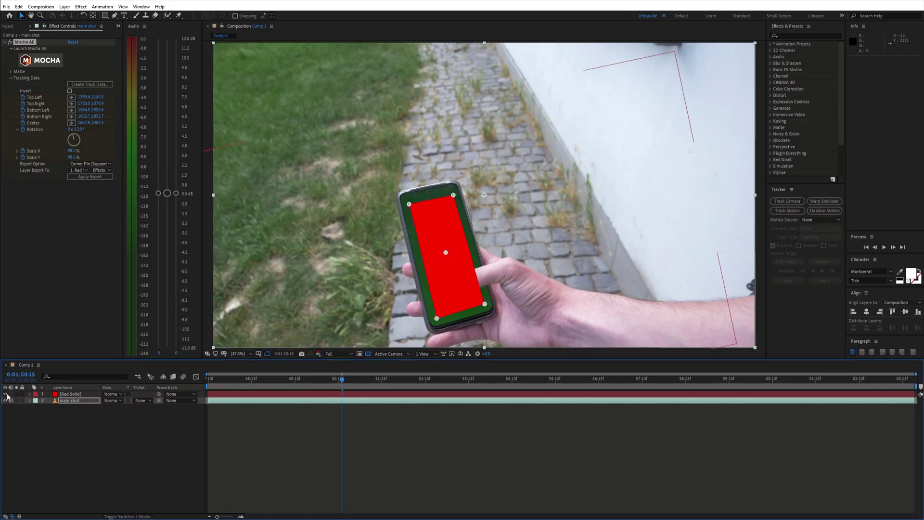
- Add a Transform effect to the red solid with Uniform Scale off, Scale Height 126 and Scale Width 148
drag(247, 379, 721, 362)
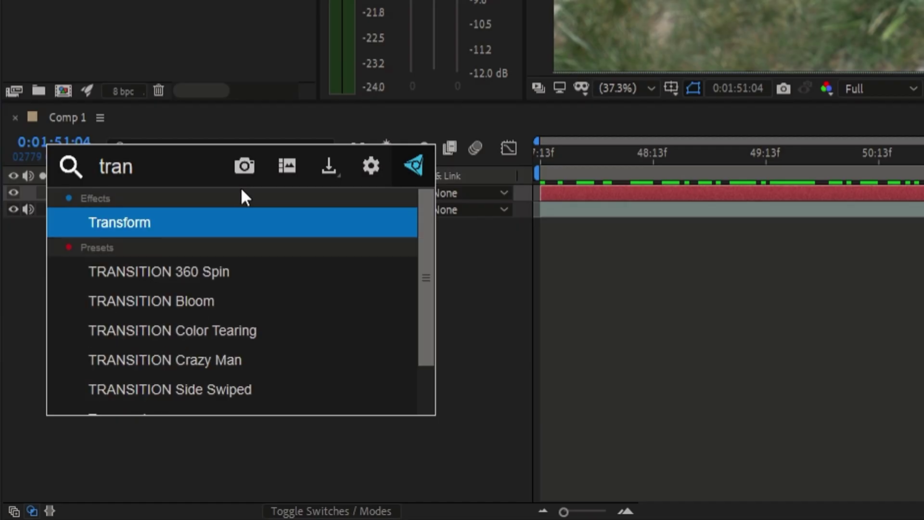
text(sfo)
key(Return)
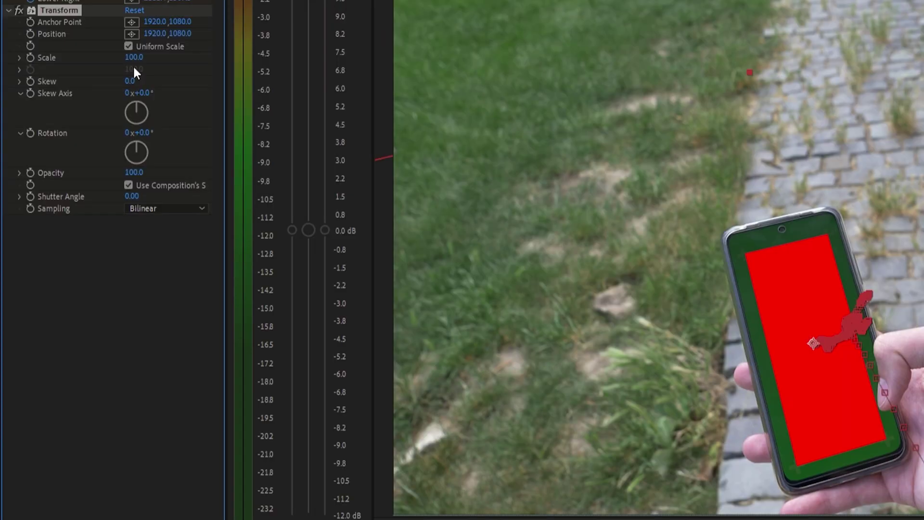
drag(134, 57, 156, 58)
click(128, 47)
mouse_move(133, 57)
mouse_down()
mouse_move(107, 58)
mouse_move(133, 67)
mouse_up()
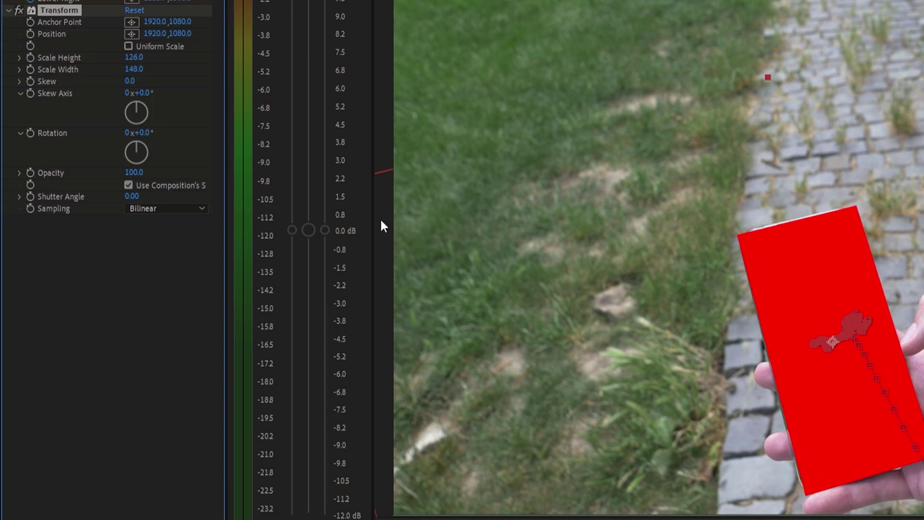
drag(405, 380, 717, 396)
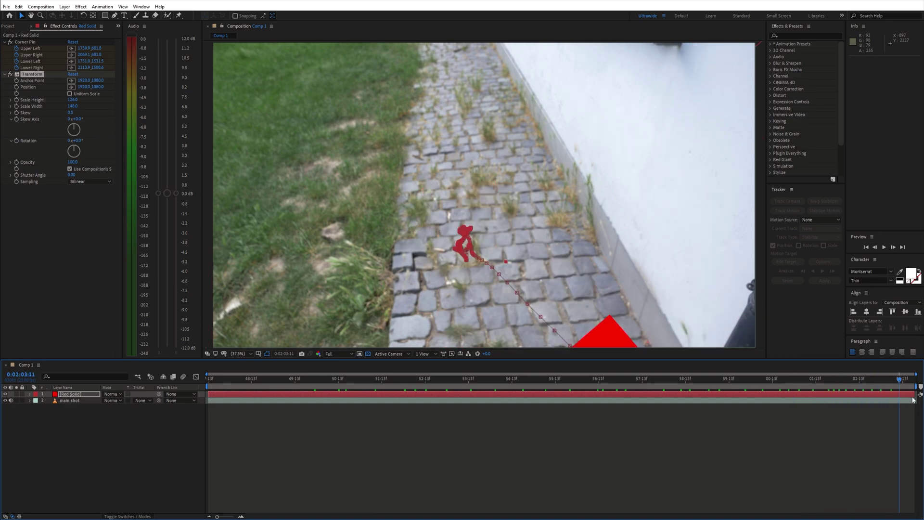
drag(781, 400, 316, 375)
- Duplicate the main shot layer, move the copy above the red solid, and rename it mask
click(84, 400)
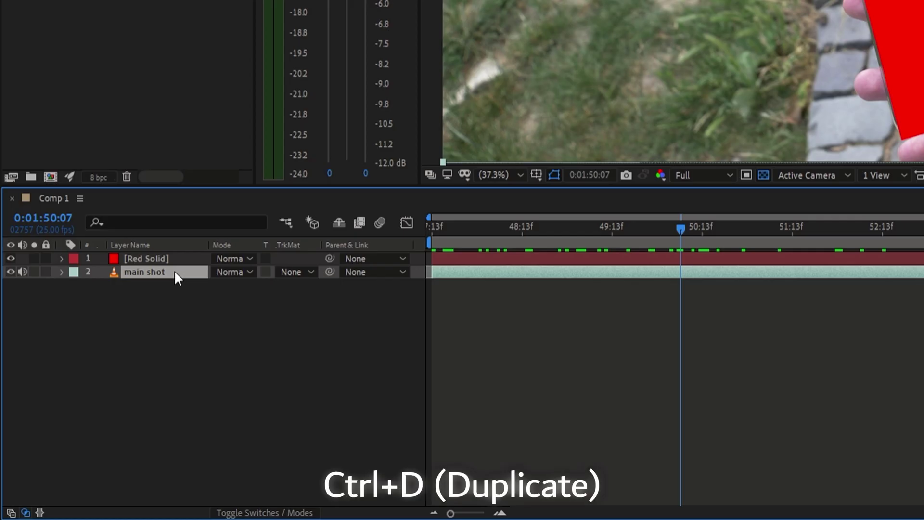
key(ctrl+d)
drag(169, 271, 170, 255)
key(Return)
text(mask)
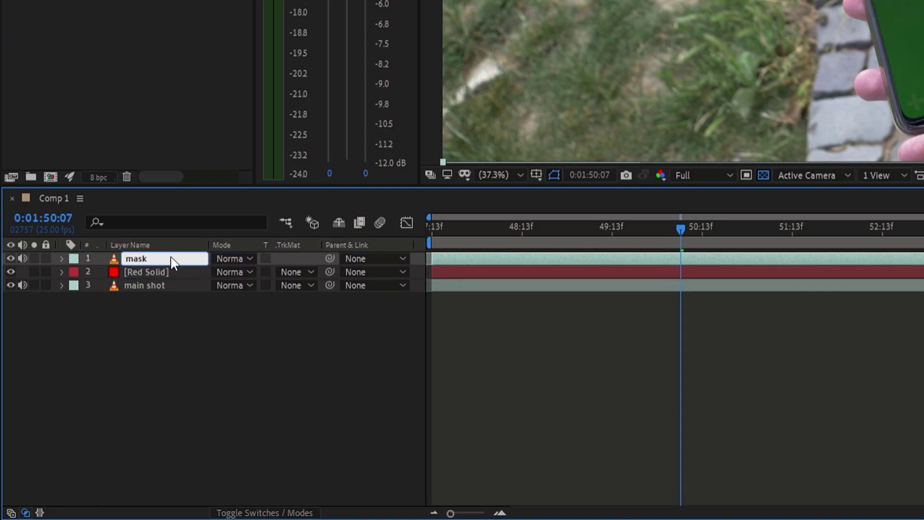
key(Return)
- Apply Keylight to the mask layer and sample the phone's green display as the Screen Colour
key(ctrl+space)
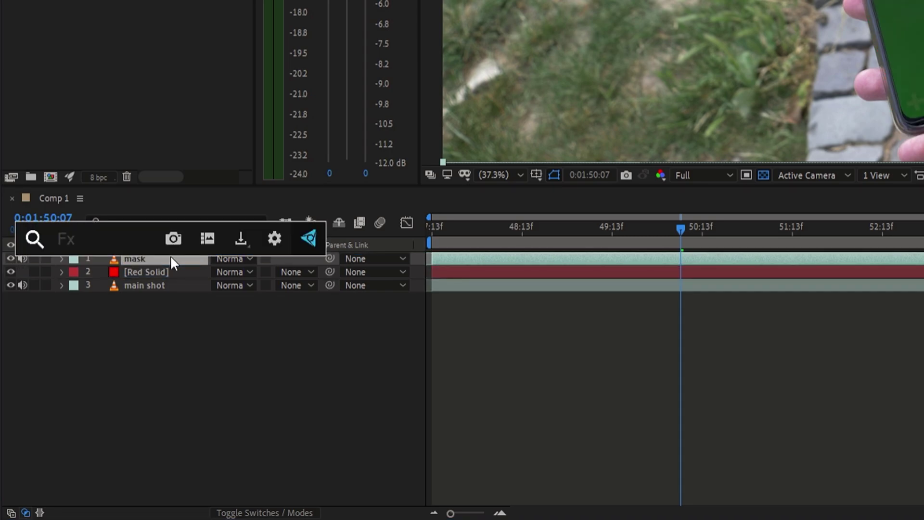
text(ke)
key(Return)
click(195, 120)
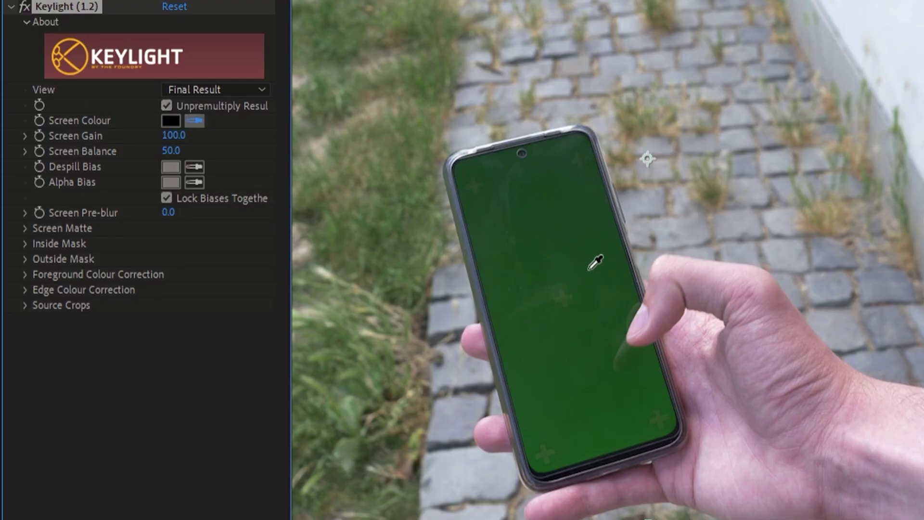
click(596, 262)
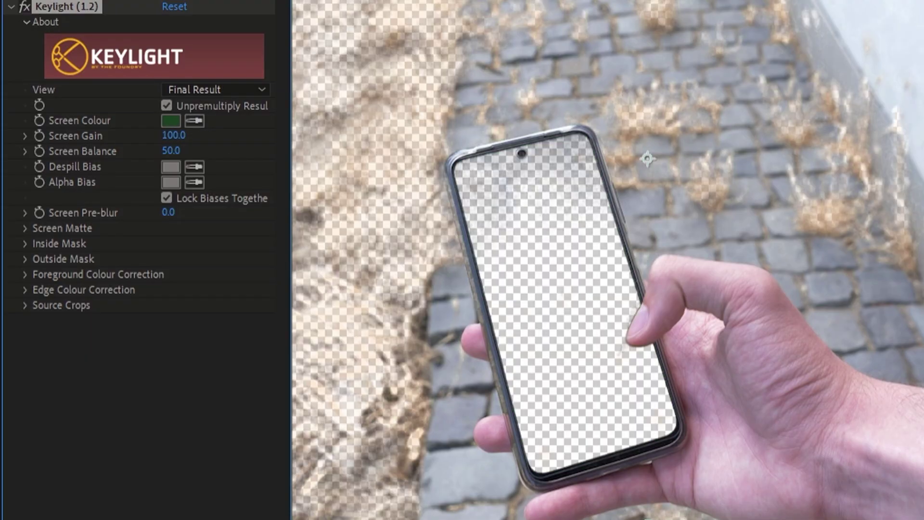
- View the Screen Matte in Keylight and set Clip Black to 73 and Clip White to 82
click(222, 91)
click(231, 188)
click(27, 228)
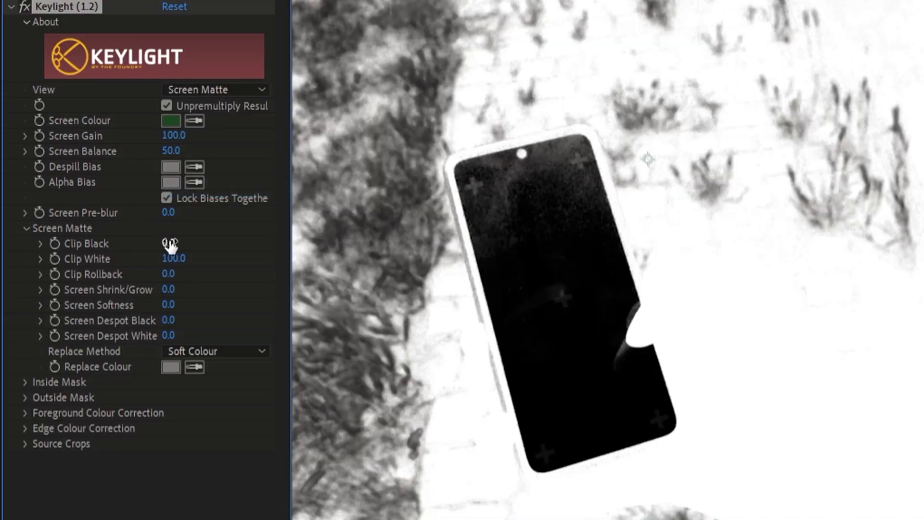
drag(169, 243, 223, 238)
drag(173, 259, 150, 260)
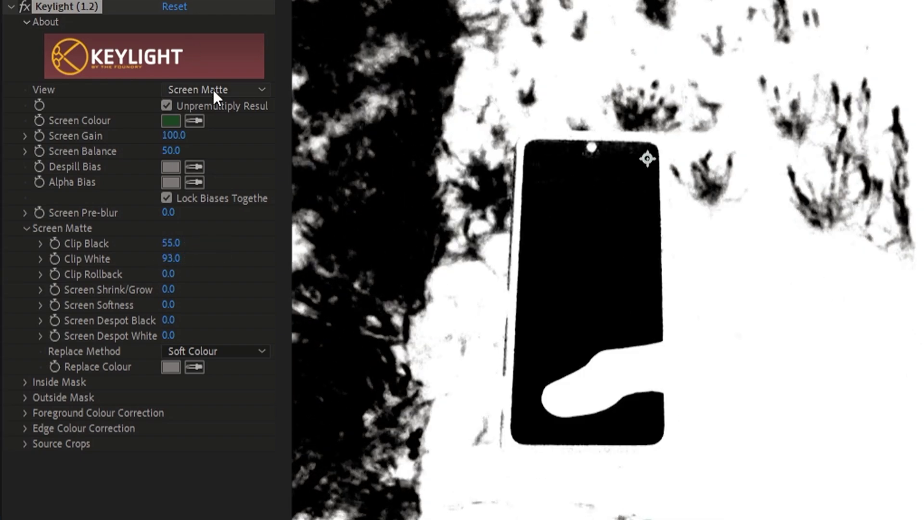
- Switch Keylight's view to Intermediate Result and turn off solo on the mask layer to preview the composite
click(212, 89)
click(272, 291)
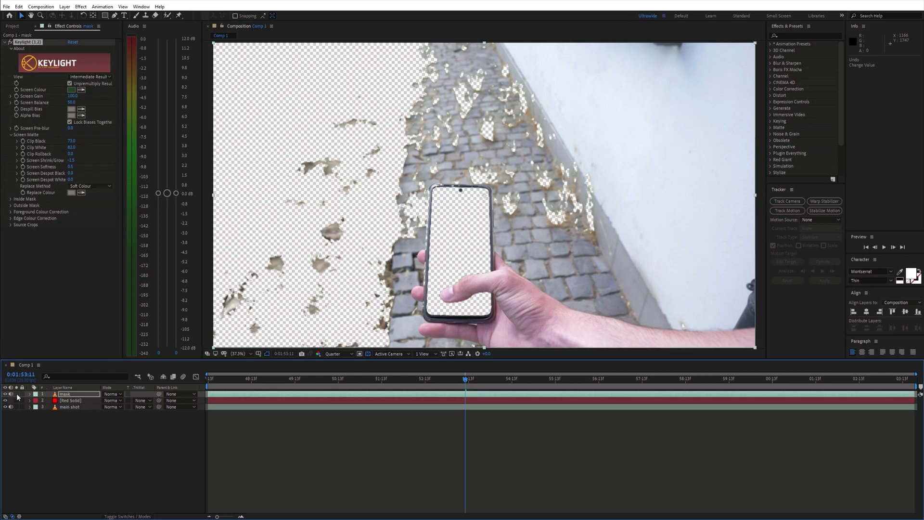
click(19, 395)
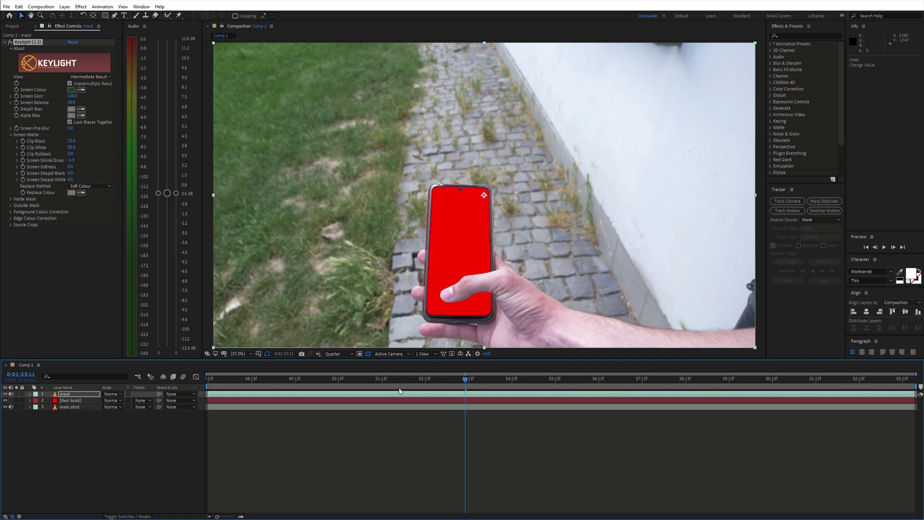
drag(444, 378, 211, 381)
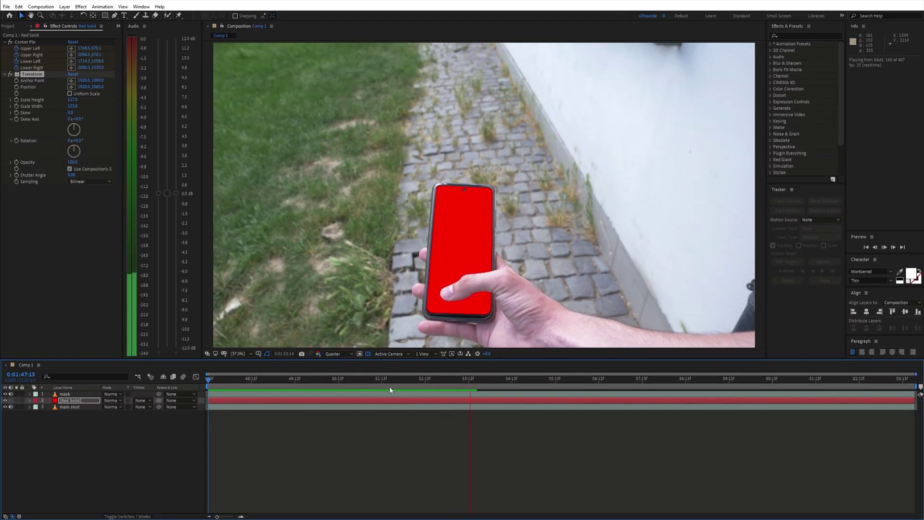
drag(415, 385, 389, 377)
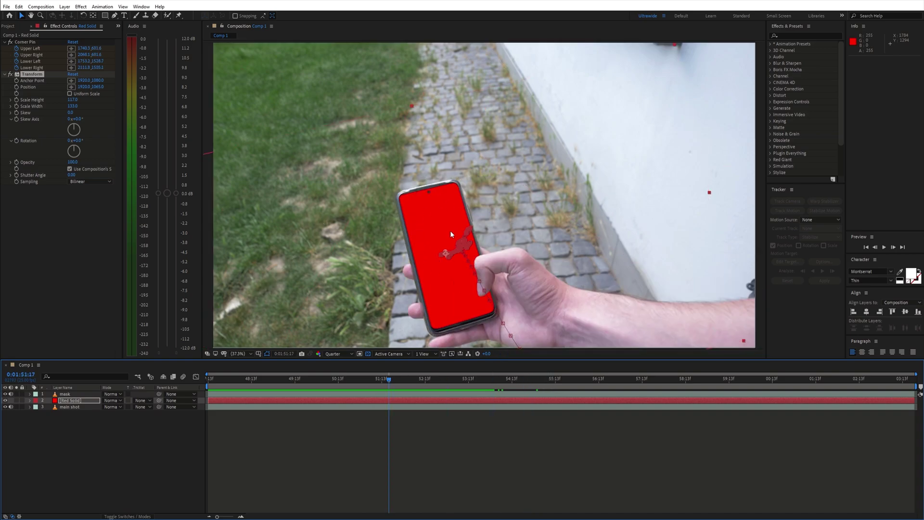
- Duplicate the main shot layer, move the copy to the top of the layer stack, and name it 3d track
drag(403, 386, 322, 385)
click(82, 408)
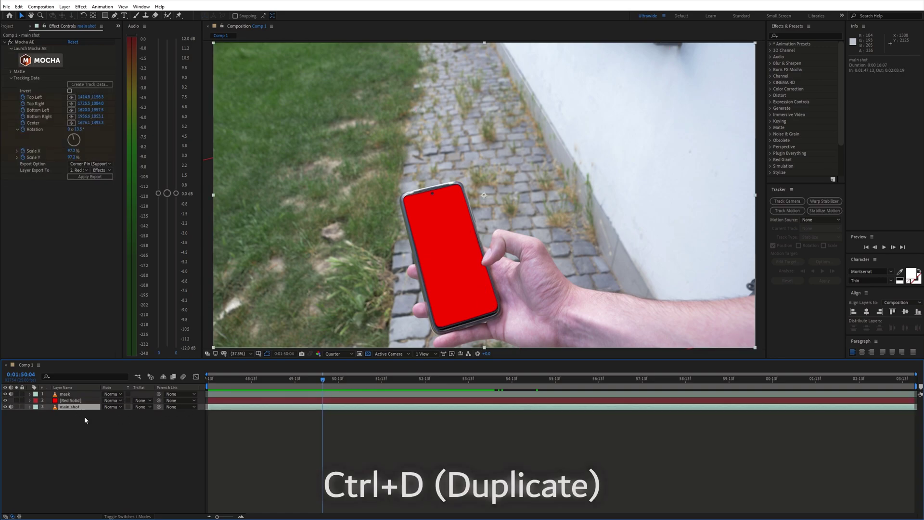
key(ctrl+d)
drag(69, 409, 69, 391)
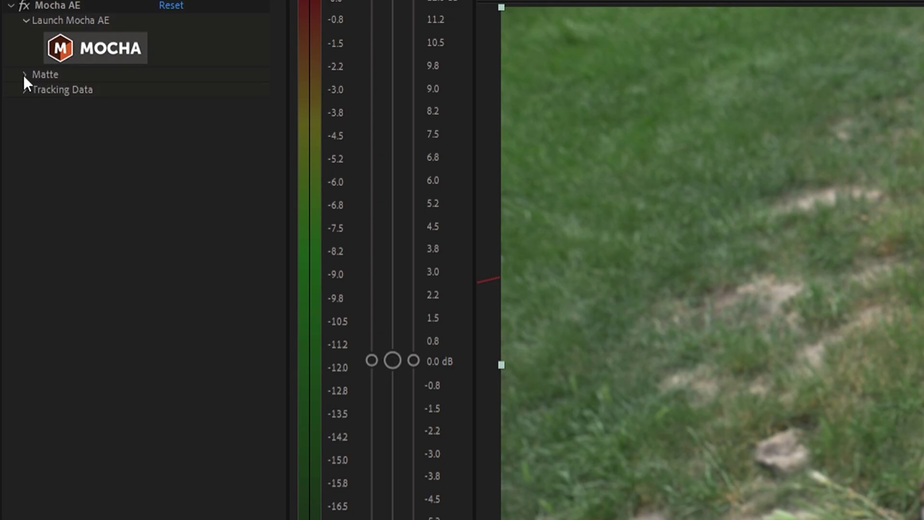
- Create AE masks from the Mocha shape on the 3d track layer and solo that layer
click(24, 74)
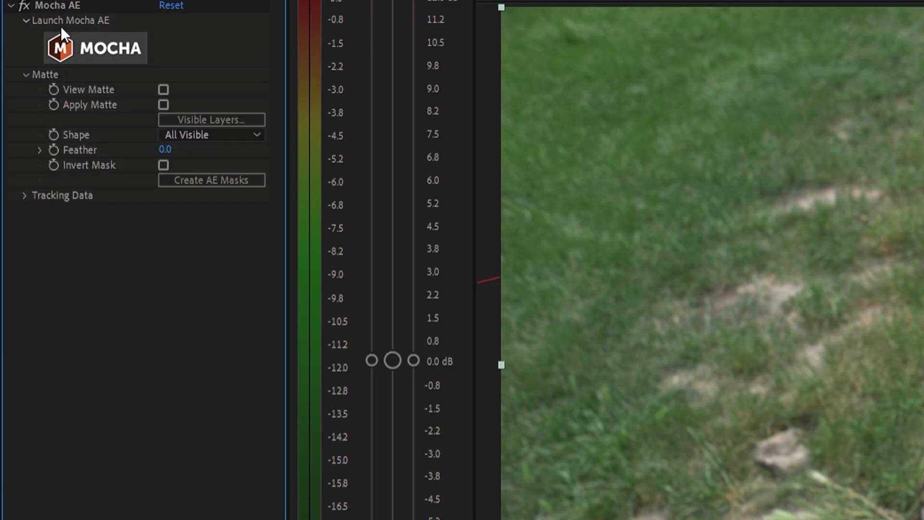
click(60, 7)
click(190, 180)
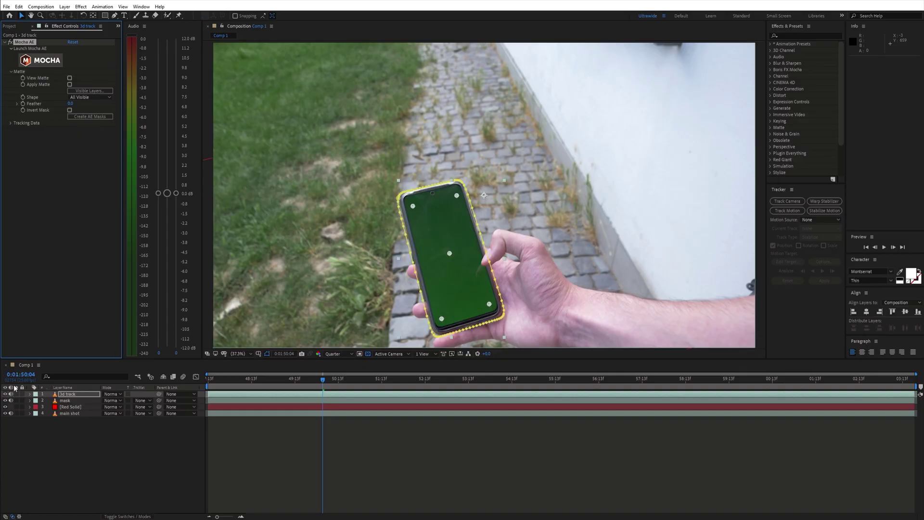
click(17, 394)
drag(323, 379, 374, 371)
- Pre-compose the 3d track layer with all attributes moved into a new comp named 3d track, and start a camera track on it
right_click(81, 395)
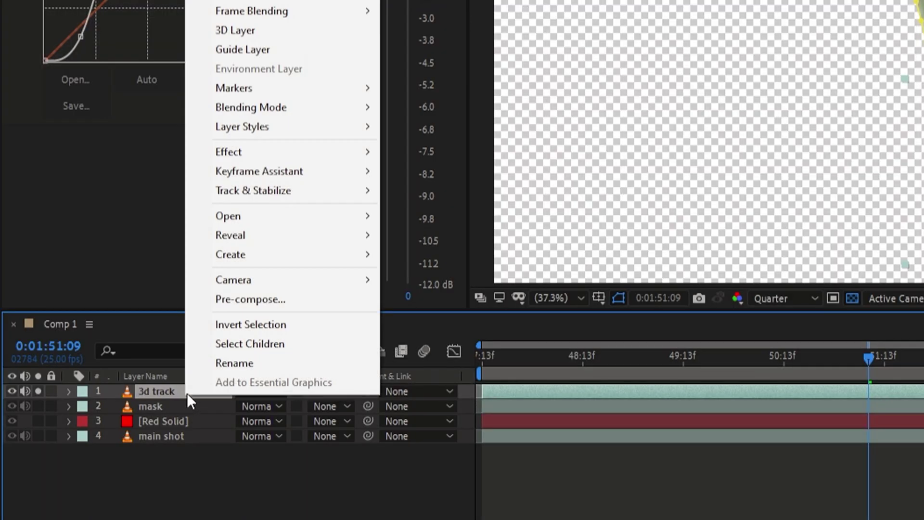
click(284, 299)
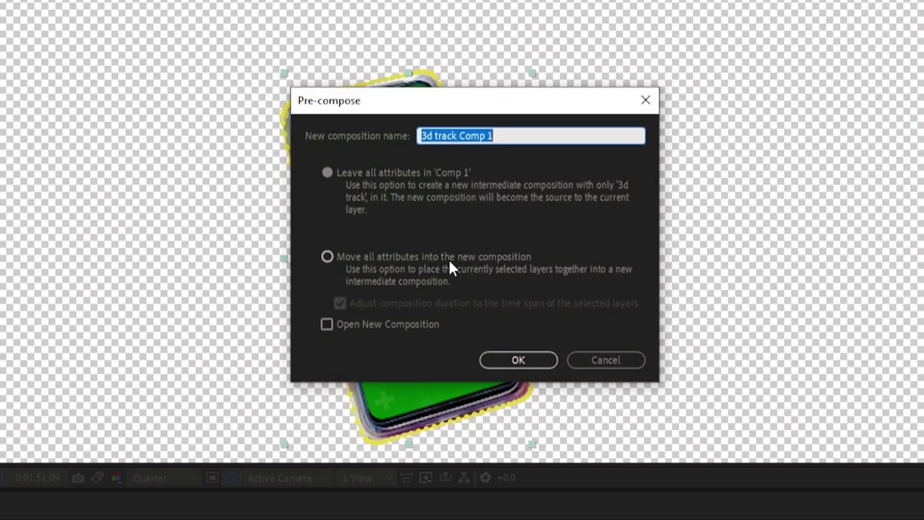
click(449, 259)
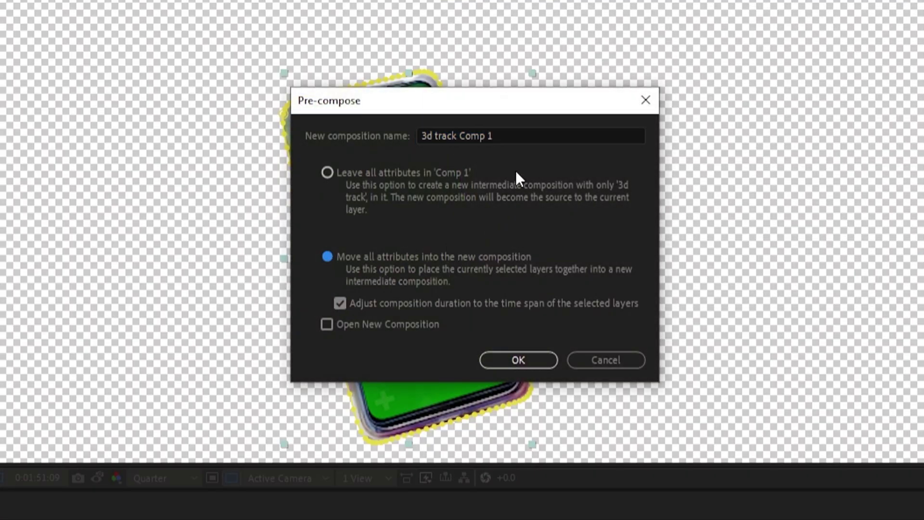
click(533, 136)
key(BackSpace)
key(BackSpace)
key(BackSpace)
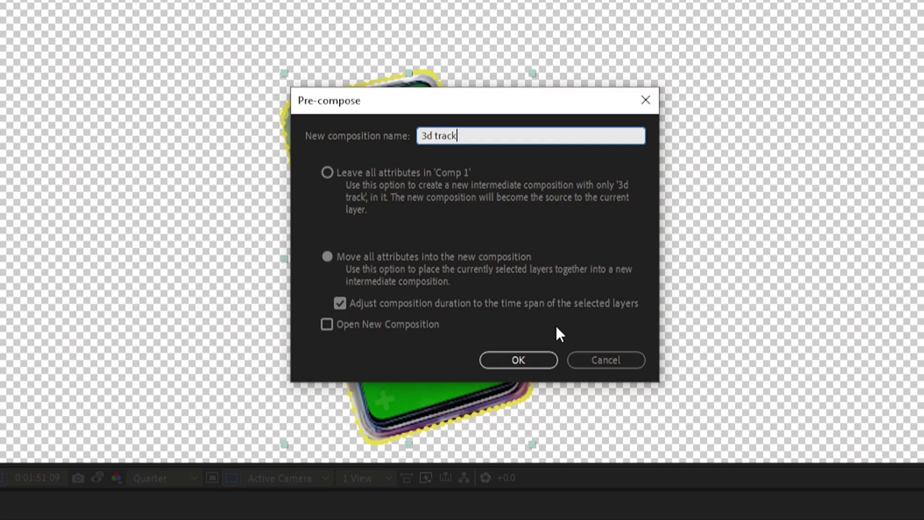
key(Return)
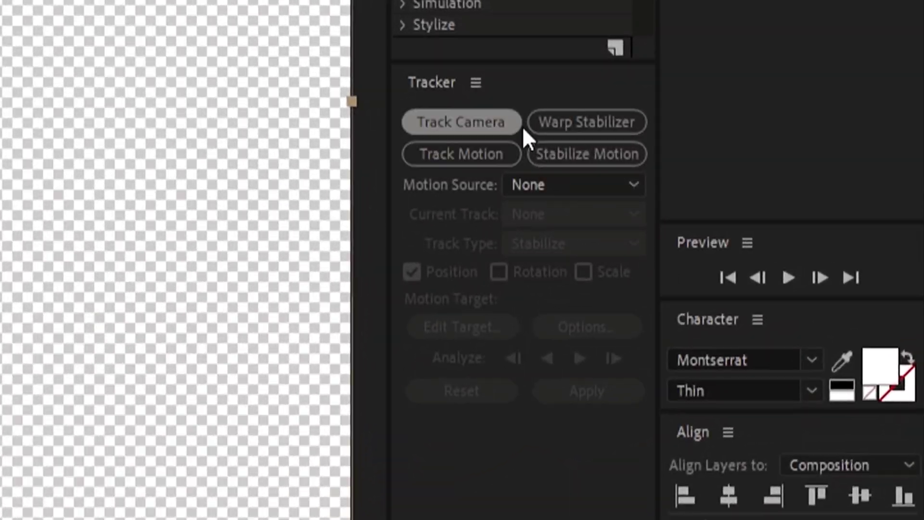
click(626, 156)
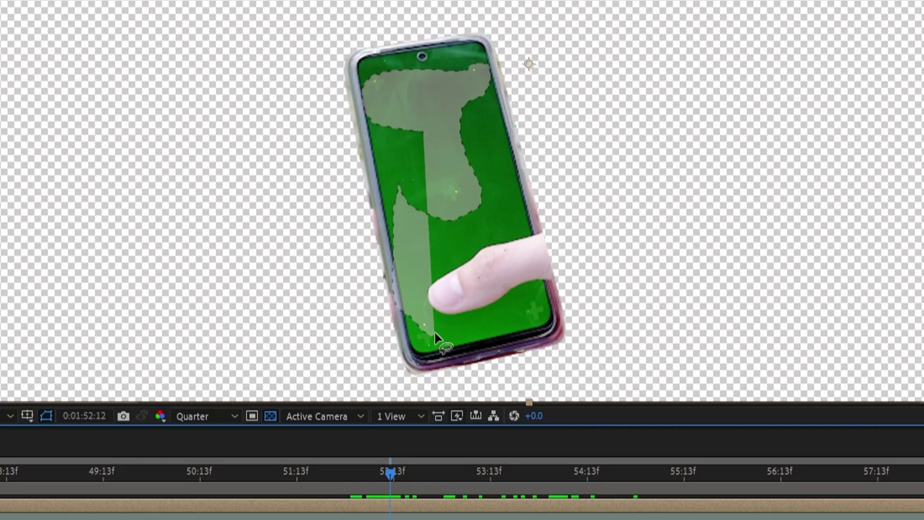
- Use the track points on the phone's display to set the ground plane and origin, and create a solid and camera from them
drag(435, 332, 541, 309)
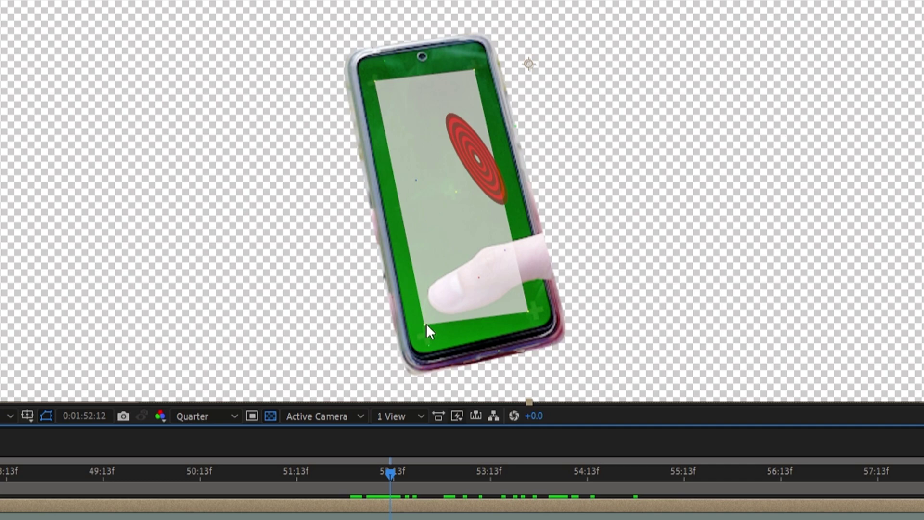
right_click(426, 325)
click(476, 476)
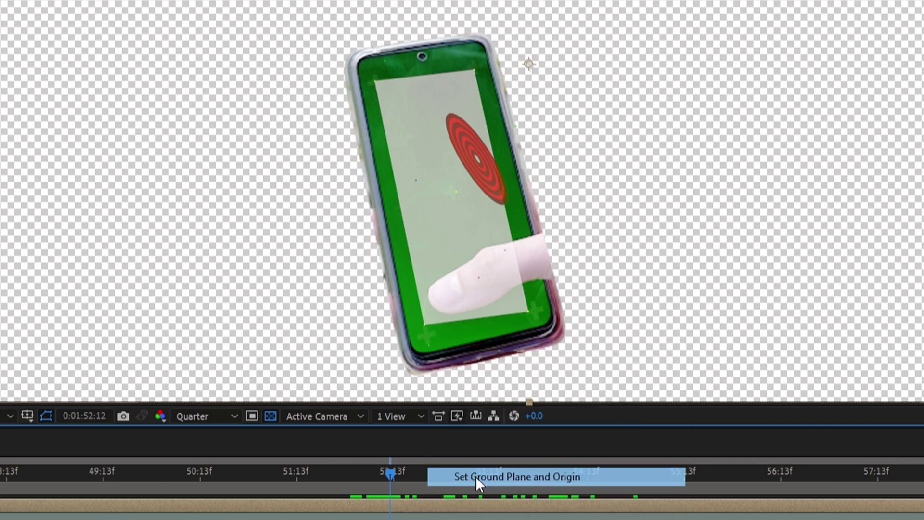
right_click(426, 322)
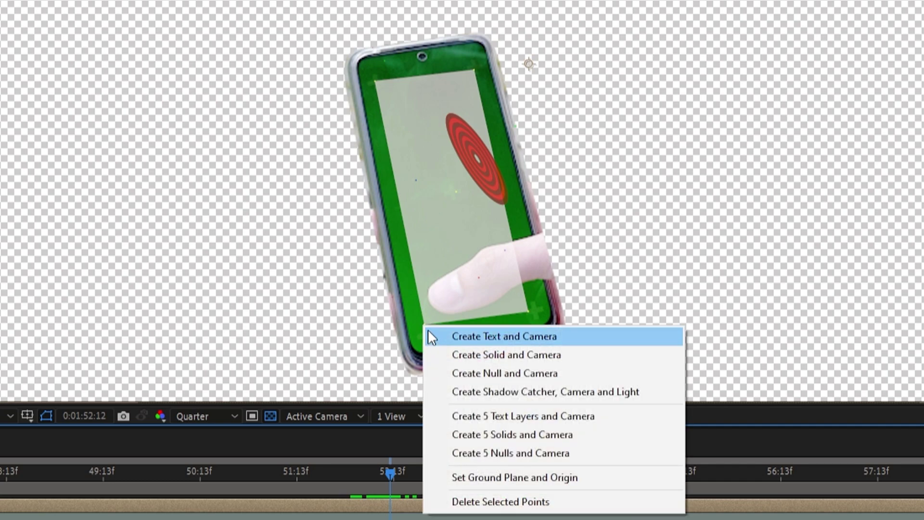
click(460, 357)
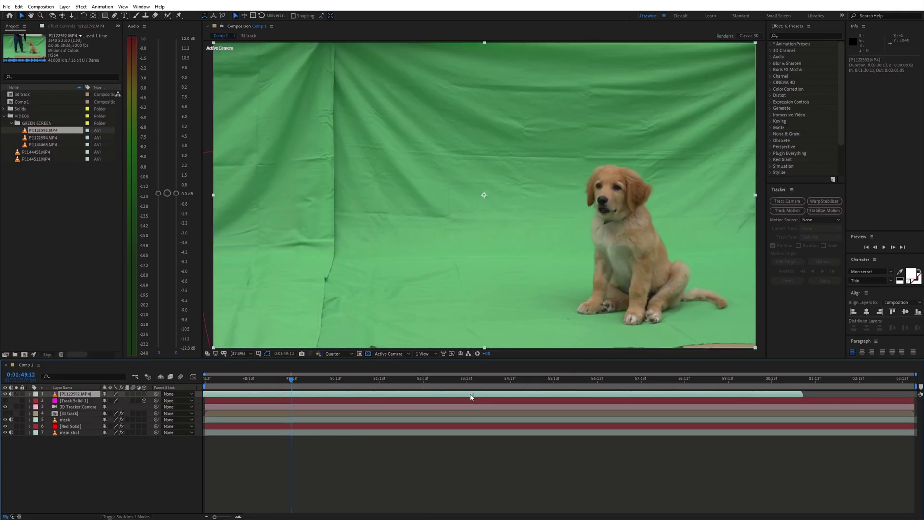
- Shift the green-screen dog clip along the timeline and draw a rectangular mask around the puppy
drag(470, 395, 255, 397)
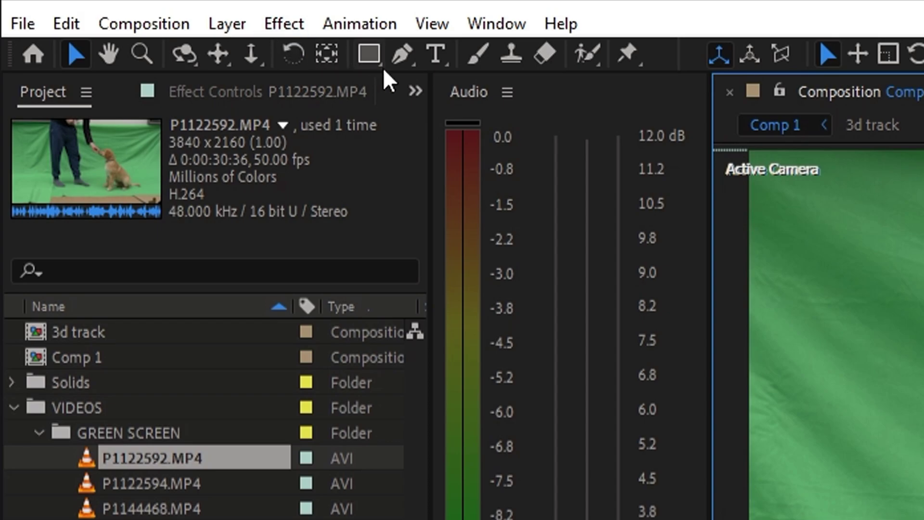
click(369, 53)
drag(363, 130, 598, 348)
drag(597, 347, 593, 334)
key(v)
- Apply Keylight to the dog clip and sample the green backdrop as its Screen Colour
key(ctrl+space)
text(key)
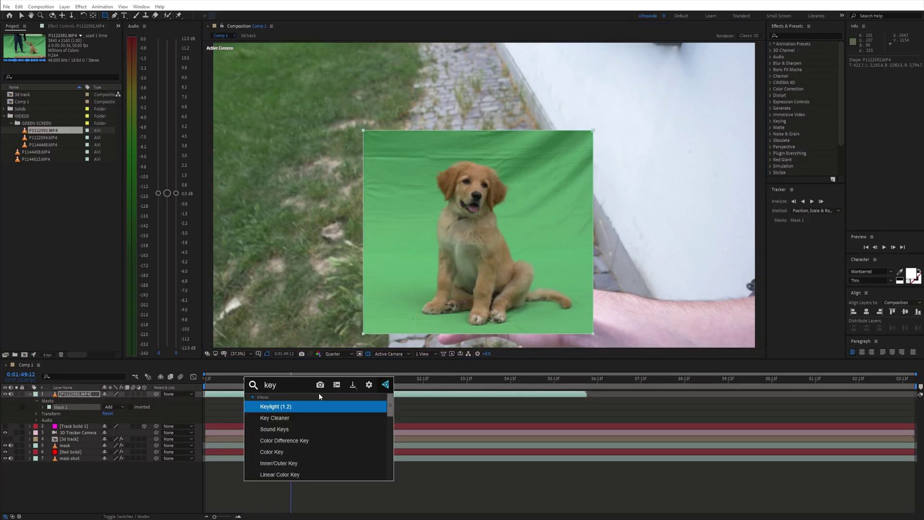
key(Return)
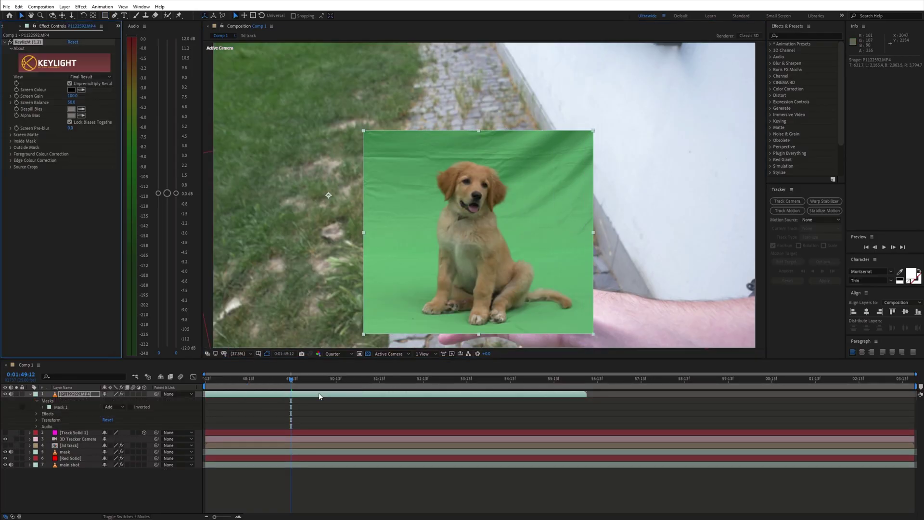
click(80, 90)
click(510, 221)
- Clean up the dog clip's Screen Matte clipping in Keylight and set its view to Intermediate Result
click(88, 77)
click(88, 112)
click(10, 135)
mouse_move(70, 141)
mouse_down()
mouse_move(53, 148)
mouse_move(81, 141)
mouse_up()
click(90, 77)
click(102, 160)
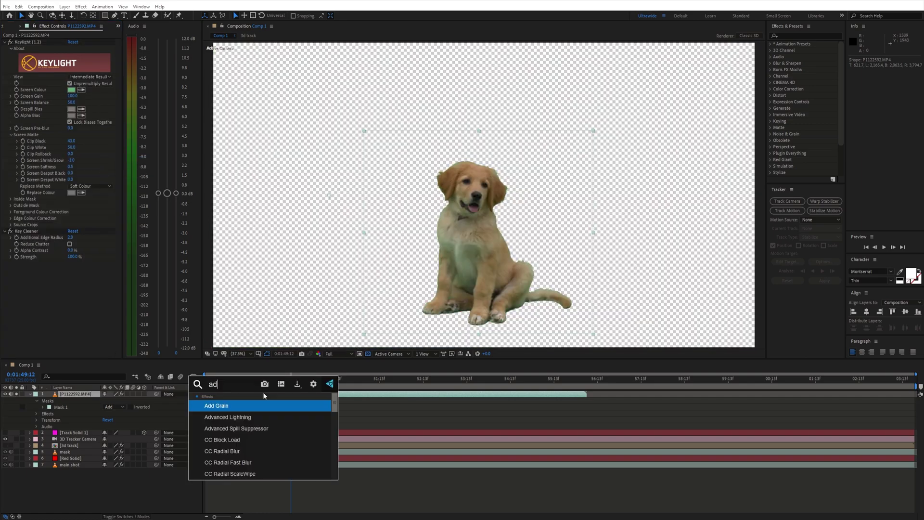
- Add the Key Cleaner and Advanced Spill Suppressor effects to the keyed dog clip
text(va)
key(Down)
key(Return)
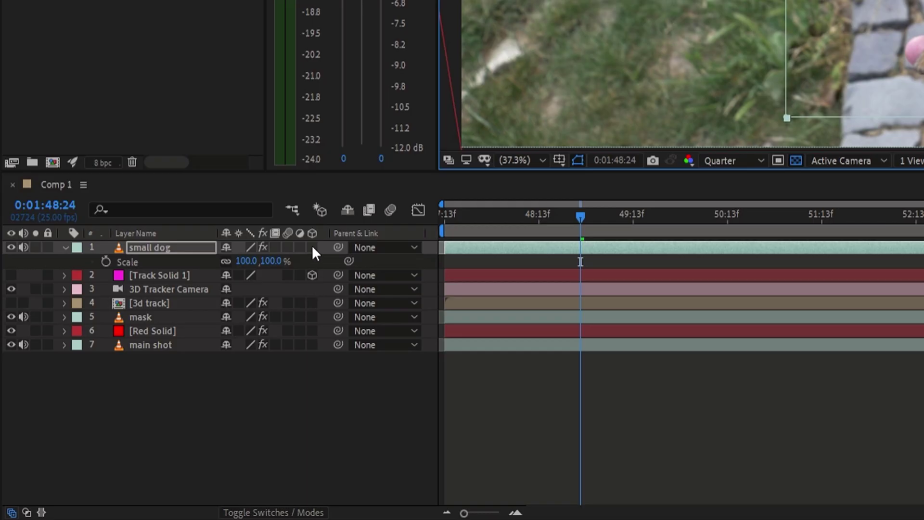
- Turn the small dog clip into a 3D layer and position it so the puppy sits on the phone's upper edge
click(311, 246)
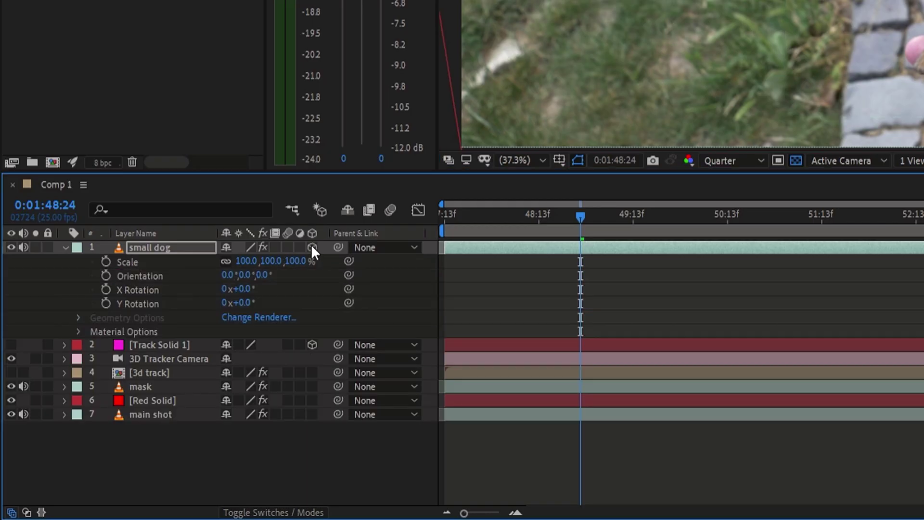
key(u)
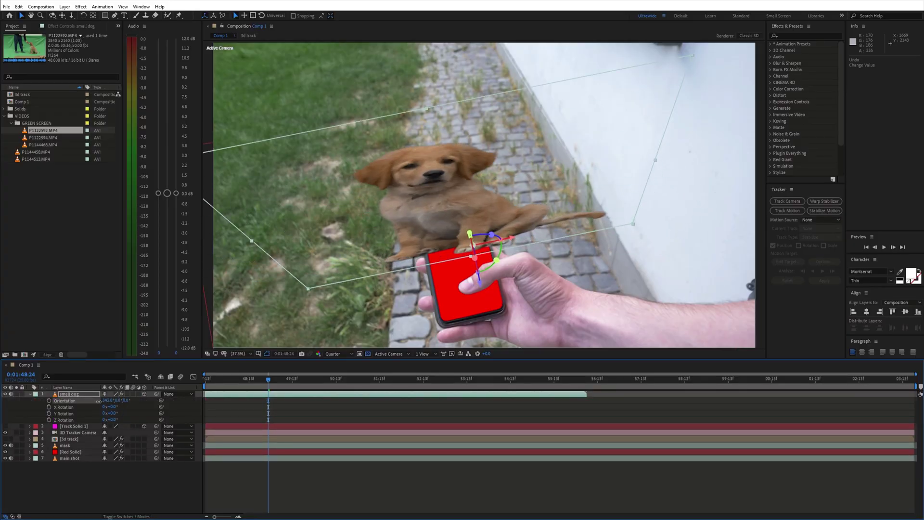
key(s)
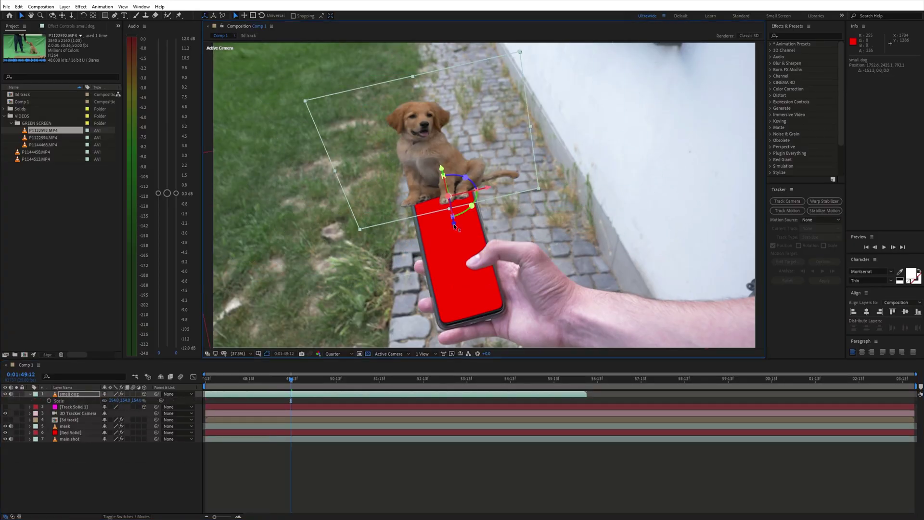
drag(455, 226, 459, 251)
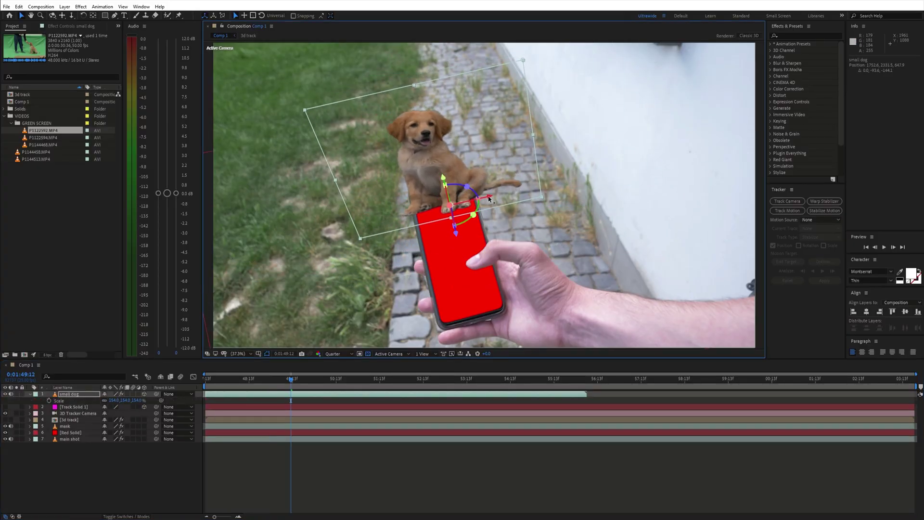
drag(487, 199, 482, 200)
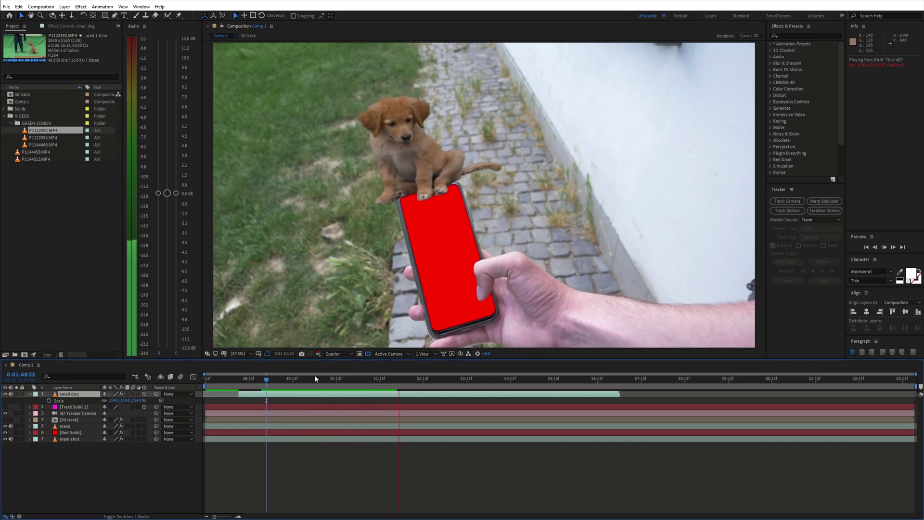
- Apply the Venetian Blinds effect to the small dog layer
key(ctrl+space)
text(venetia)
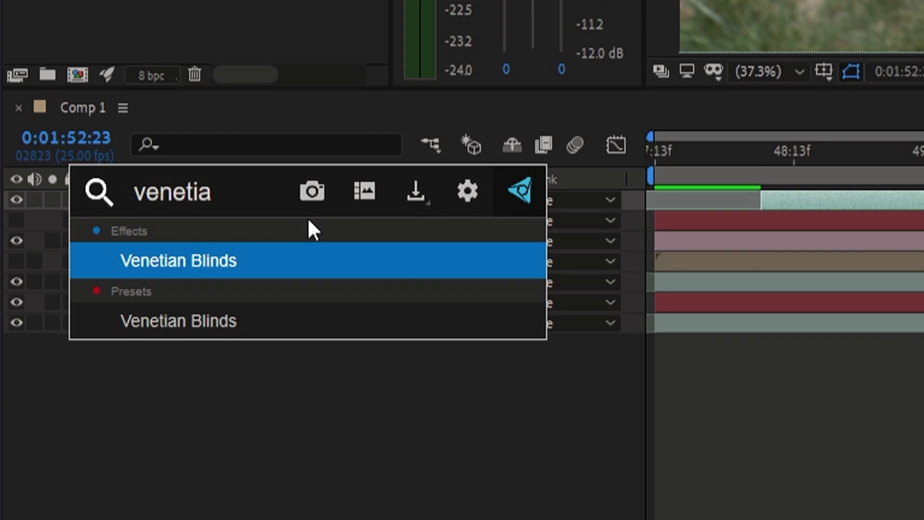
key(Return)
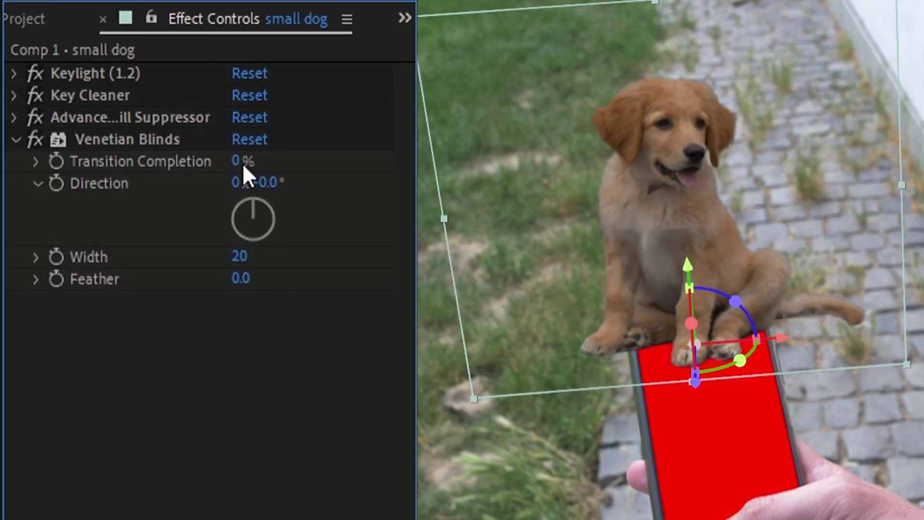
- Set Venetian Blinds to Transition Completion 32%, Direction 90°, Width 14 and Feather 1, and compare the dog with the effect off and on
drag(243, 162, 248, 161)
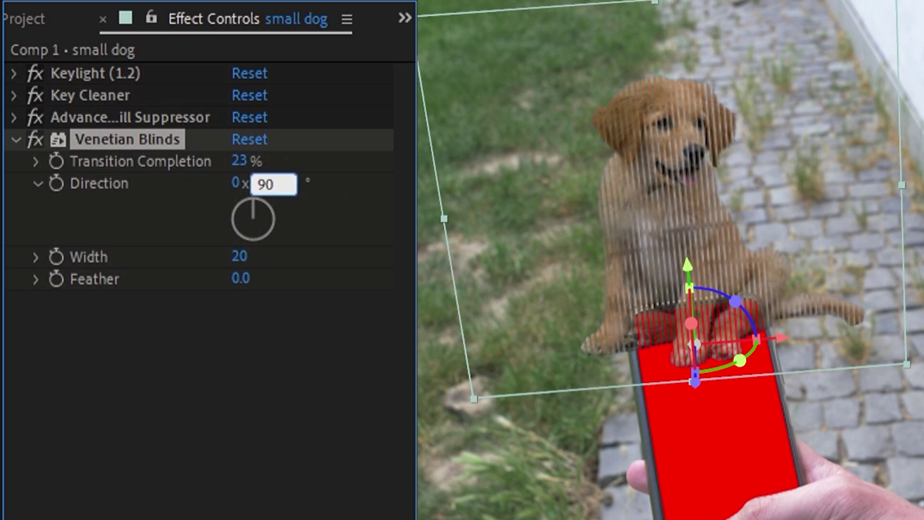
text(90)
key(Return)
mouse_move(238, 256)
mouse_down()
mouse_move(227, 260)
mouse_move(237, 258)
mouse_up()
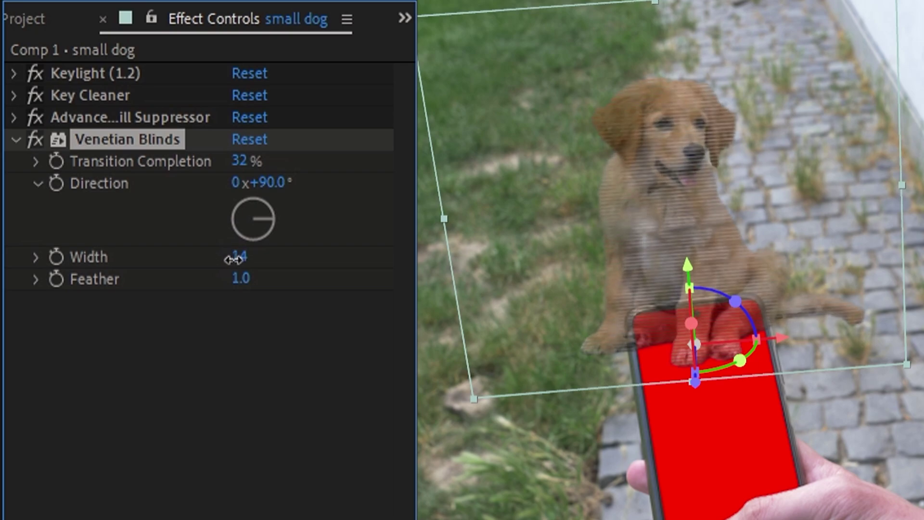
click(34, 139)
click(34, 139)
click(34, 139)
click(35, 140)
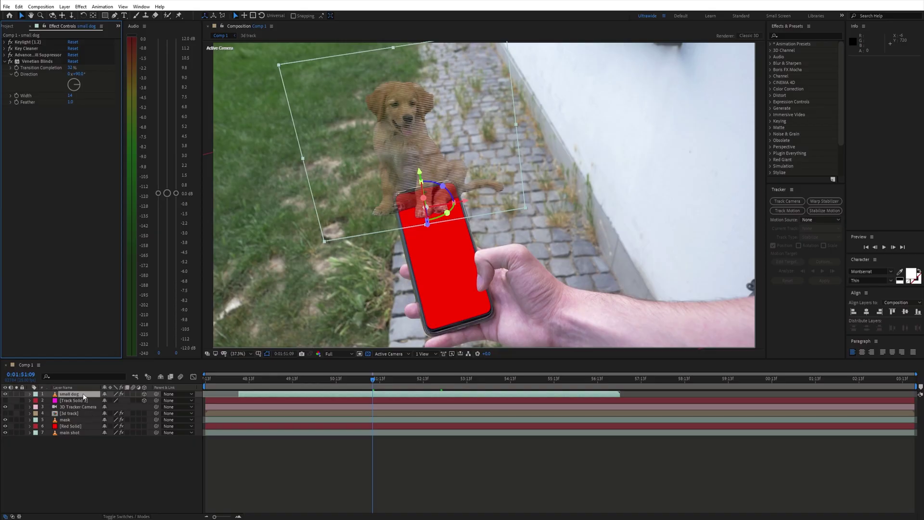
- Apply the Bad TV 1 - warp preset to the small dog layer and review its added effects
key(ctrl+space)
text(bad)
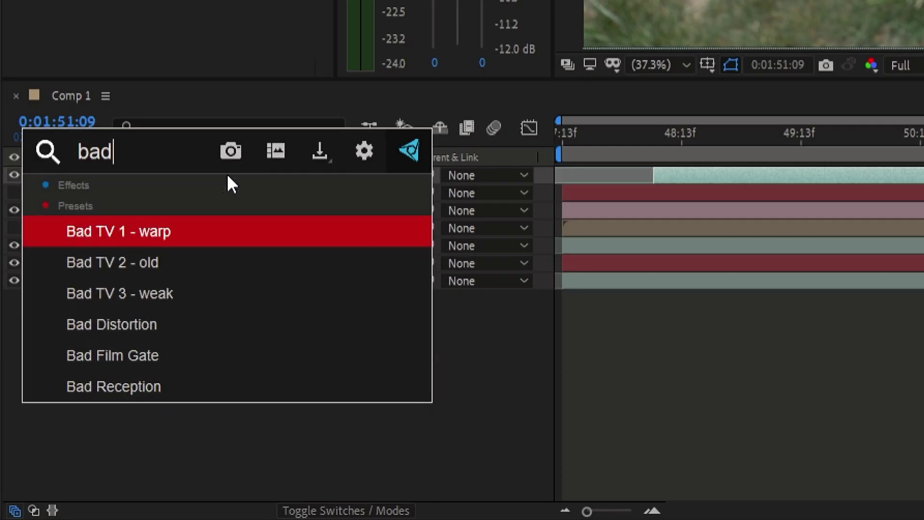
click(186, 231)
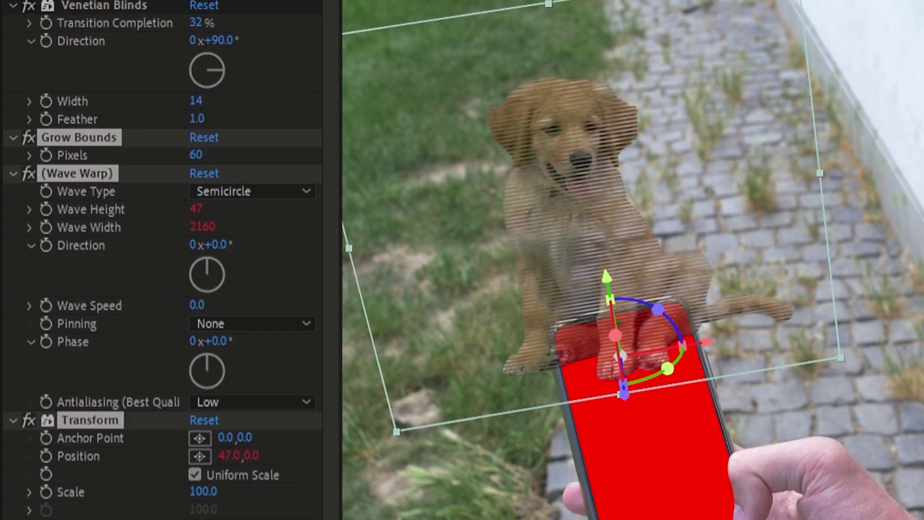
scroll(103, 397, down, 3)
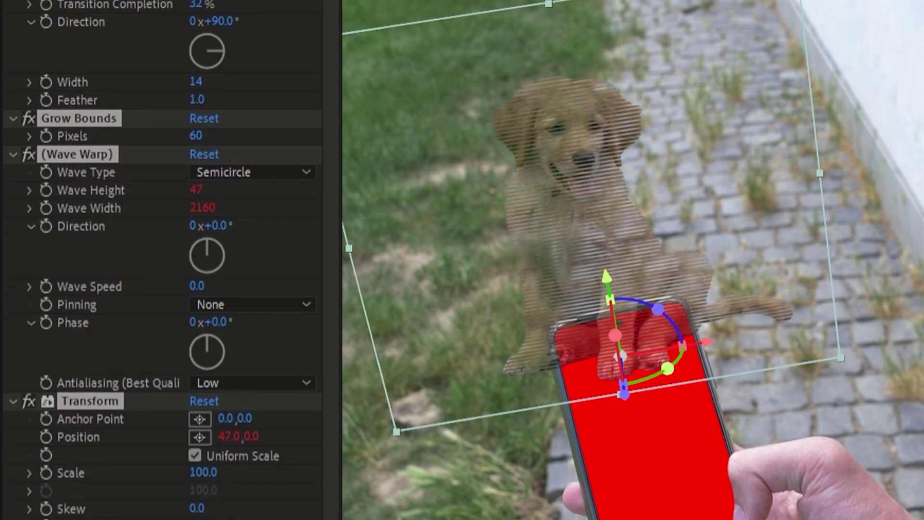
scroll(103, 396, down, 10)
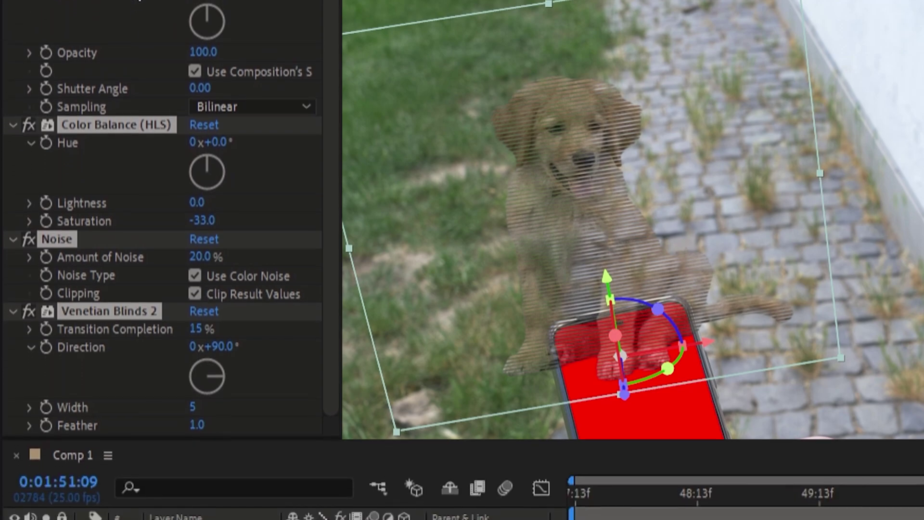
- Delete the extra Venetian Blinds 2 effect that came with the preset
click(82, 369)
click(29, 306)
click(117, 305)
scroll(118, 294, up, 3)
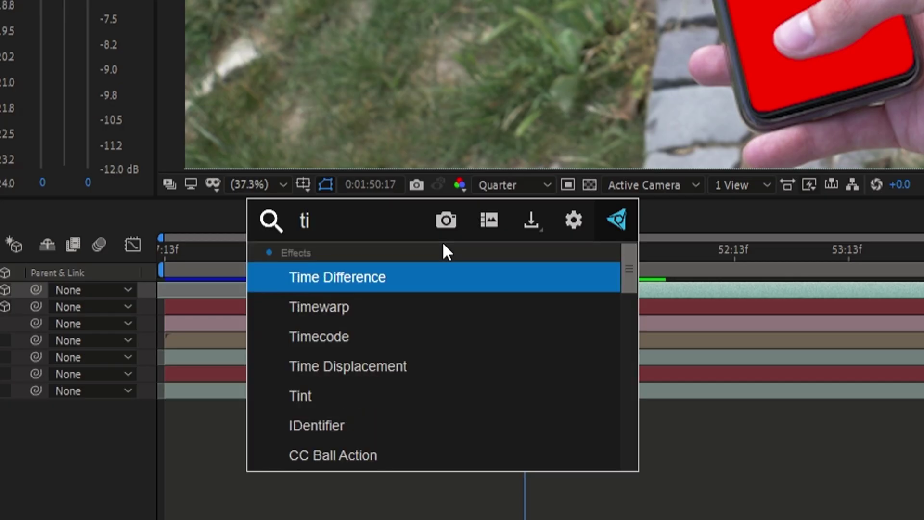
- Apply the Tint effect to the small dog layer and map black to a very dark teal
text(nt)
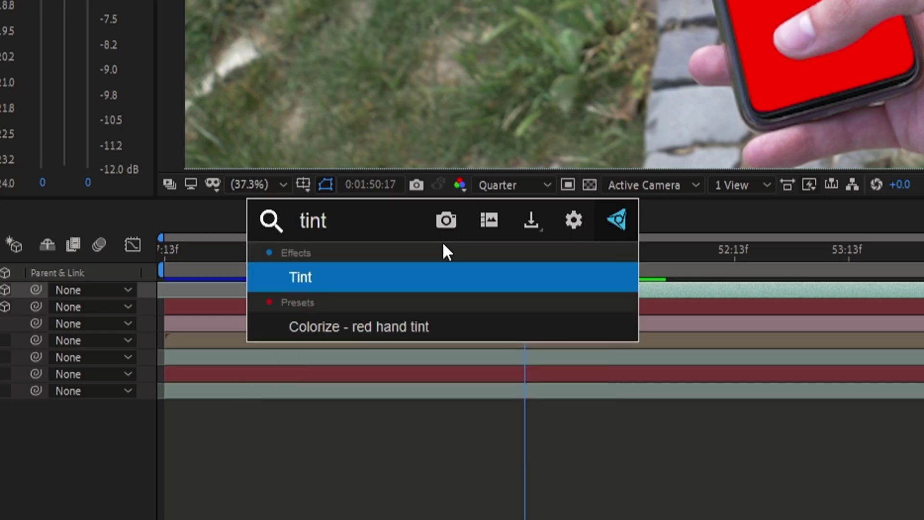
key(Return)
click(100, 399)
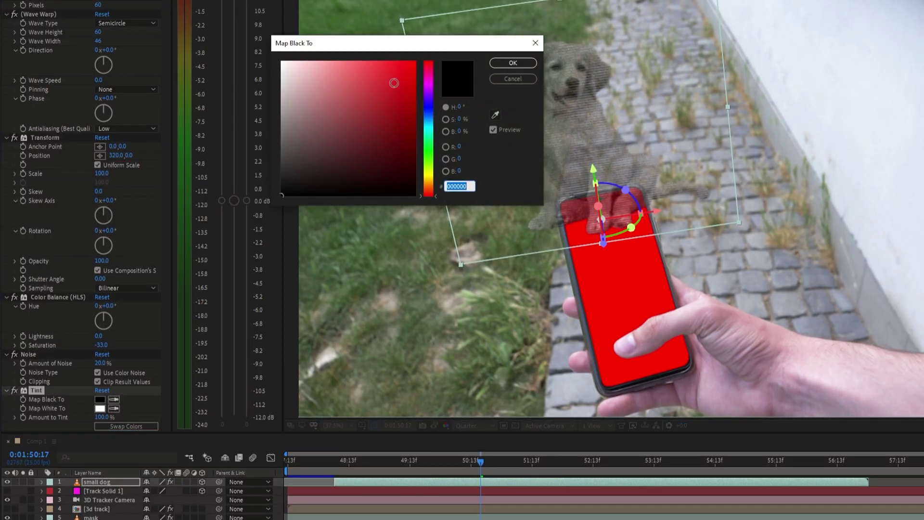
click(428, 128)
click(386, 135)
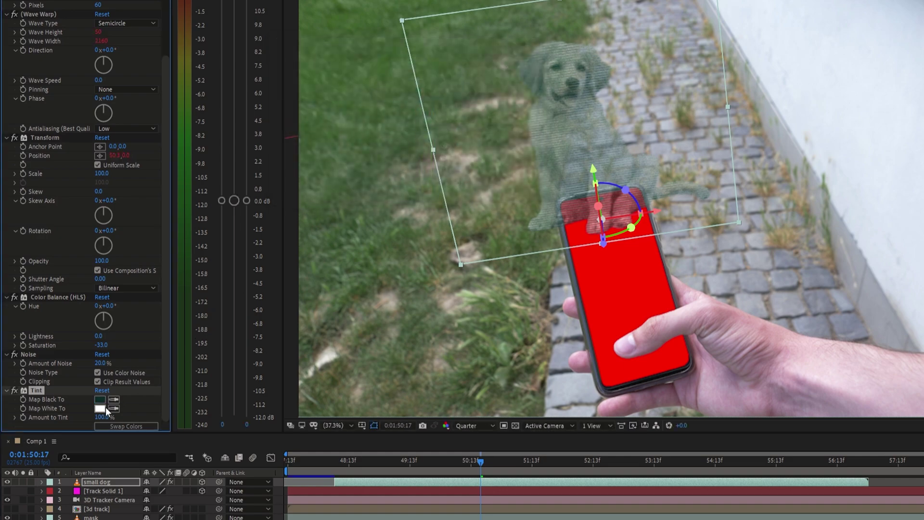
- Map white to a bright light blue in the small dog layer's Tint effect
click(99, 408)
drag(159, 145, 190, 86)
click(292, 112)
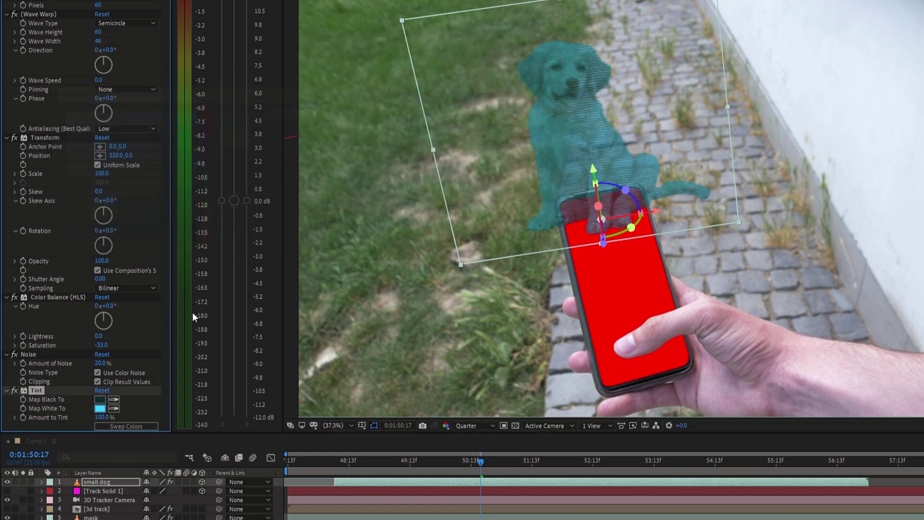
- Set the small dog layer's blending mode to Add and apply the Glow effect to it
click(301, 394)
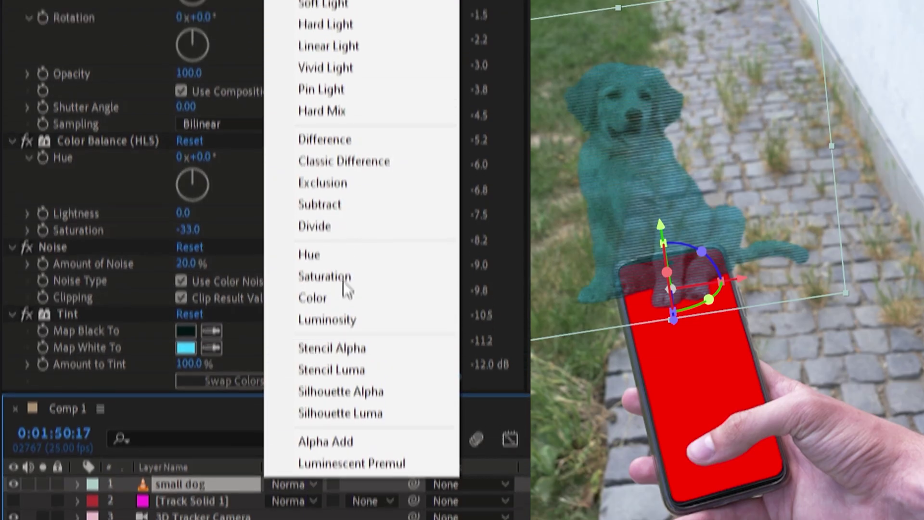
click(367, 217)
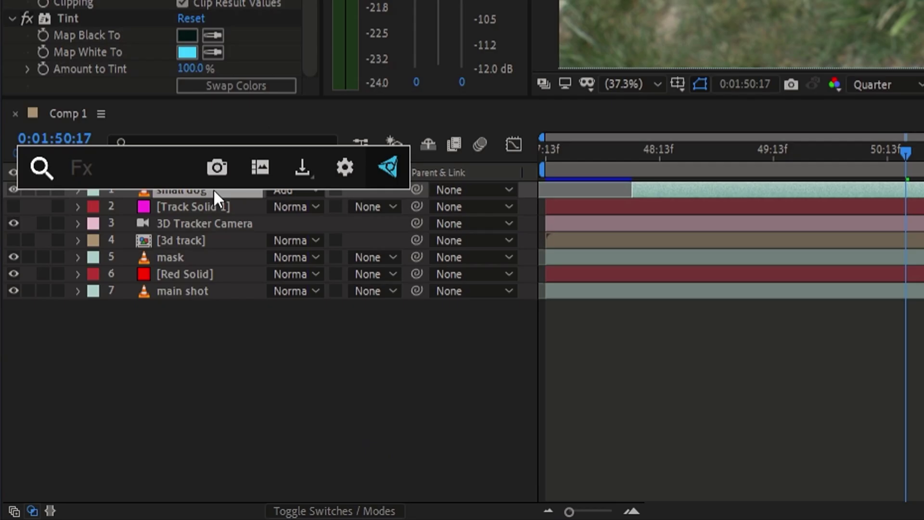
text(glo)
key(Return)
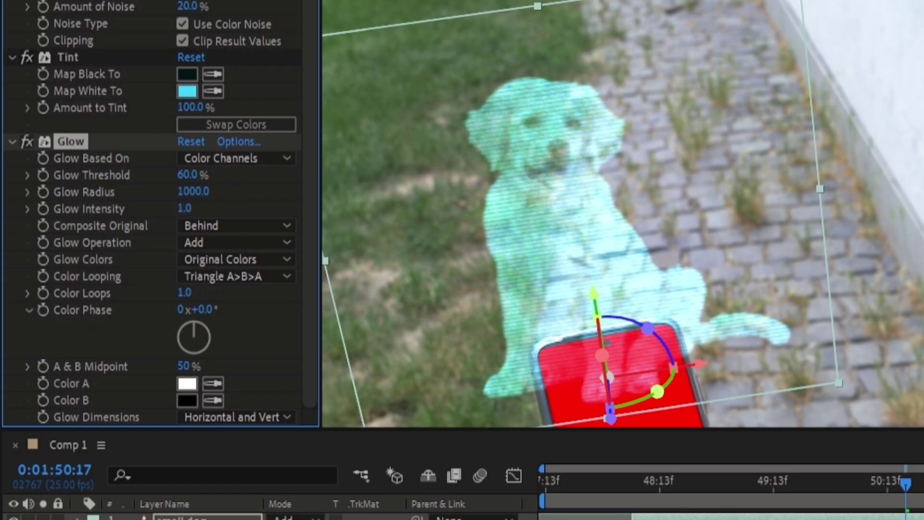
- Adjust the Glow effect's threshold, intensity and radius on the dog, comparing the result with the effect off and on
drag(190, 175, 122, 178)
click(24, 142)
click(24, 142)
drag(181, 208, 118, 208)
drag(193, 192, 125, 198)
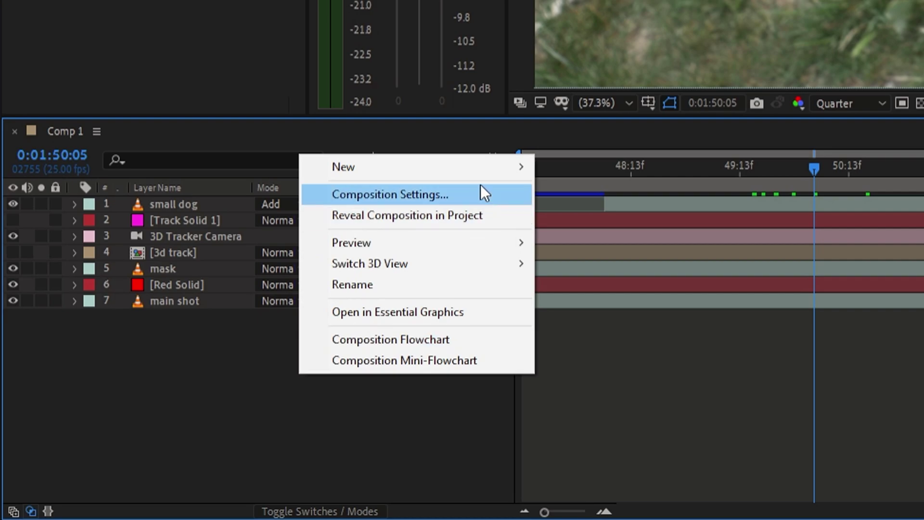
- Create an adjustment layer beneath the small dog layer, darken the phone footage with it, and preview the composite
mouse_move(496, 165)
click(606, 318)
drag(202, 204, 210, 226)
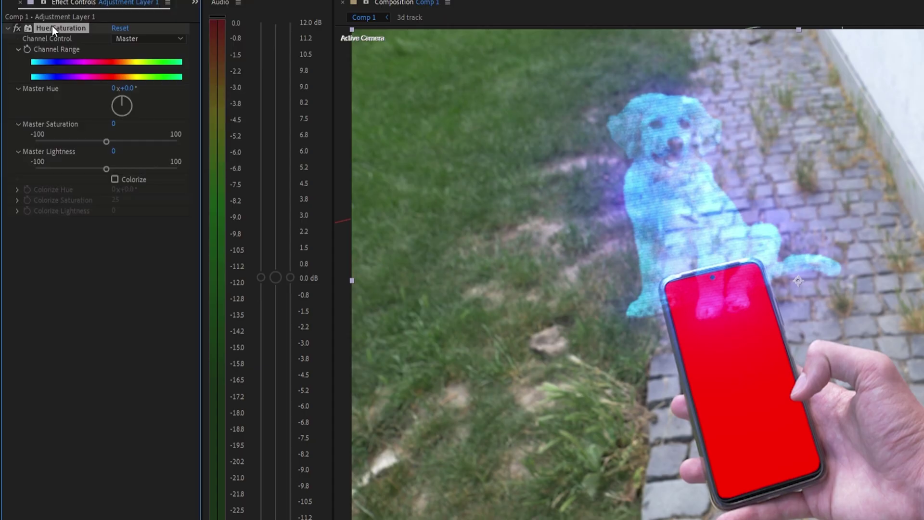
drag(107, 142, 89, 169)
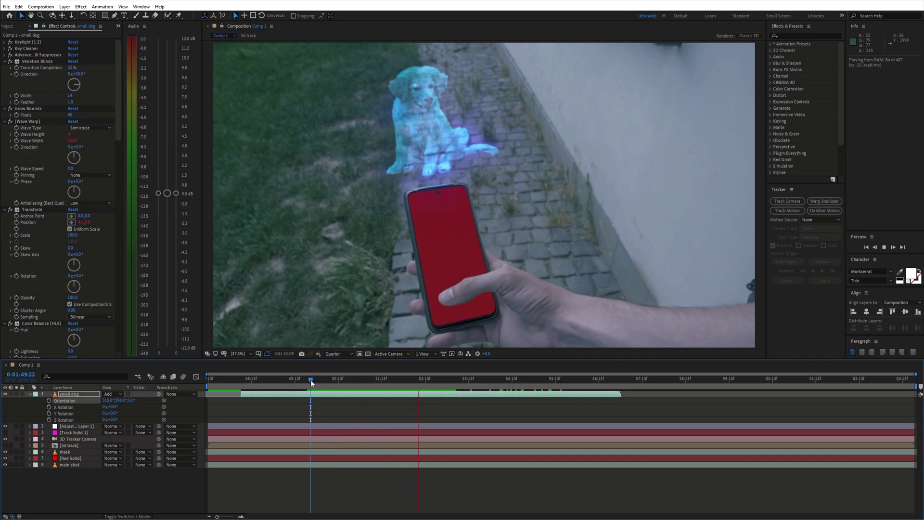
key(space)
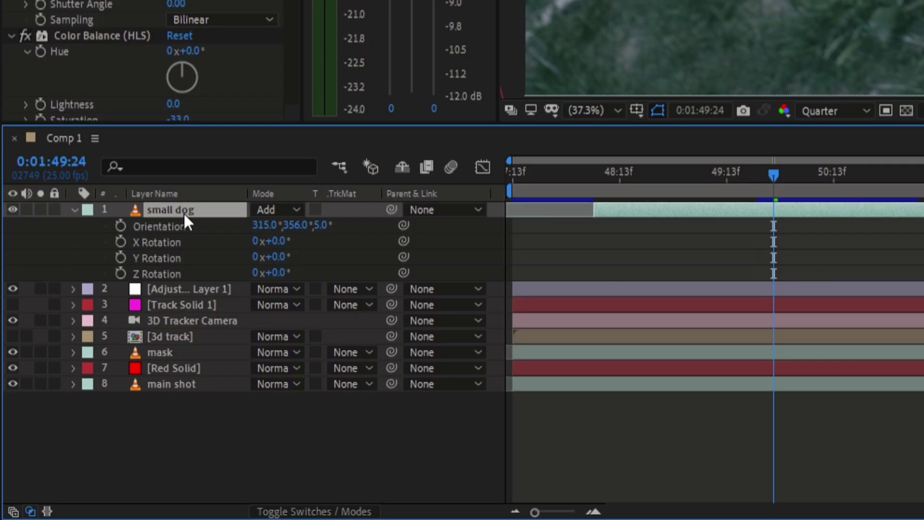
- Add the expression wiggle(15,30) to the small dog layer's Opacity and preview the flicker
key(t)
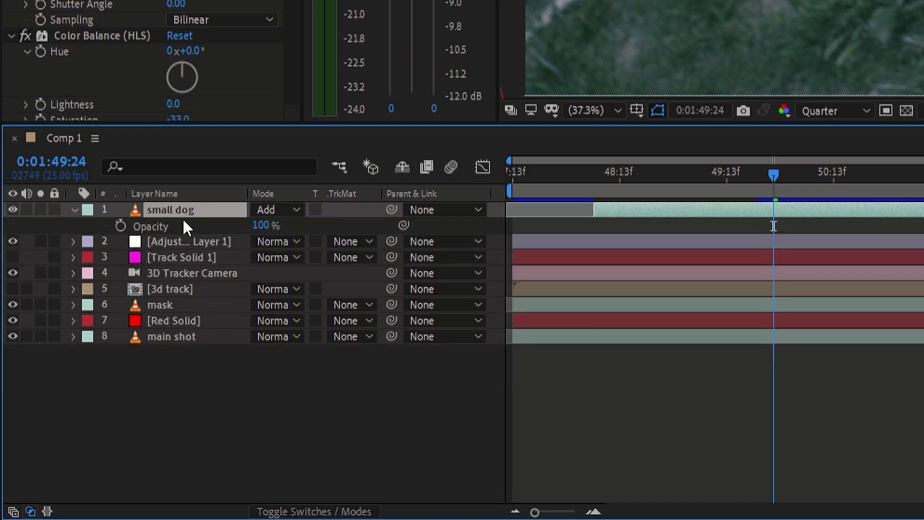
alt+click(121, 227)
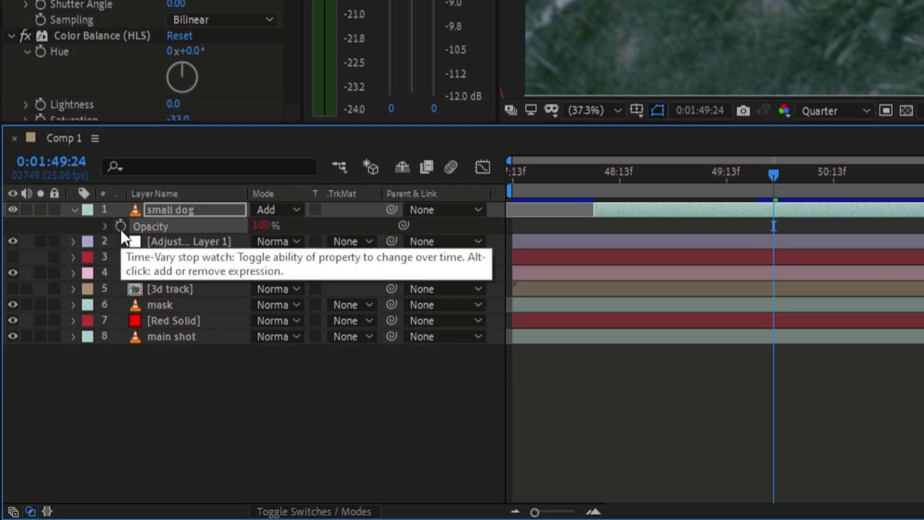
text(wiggle())
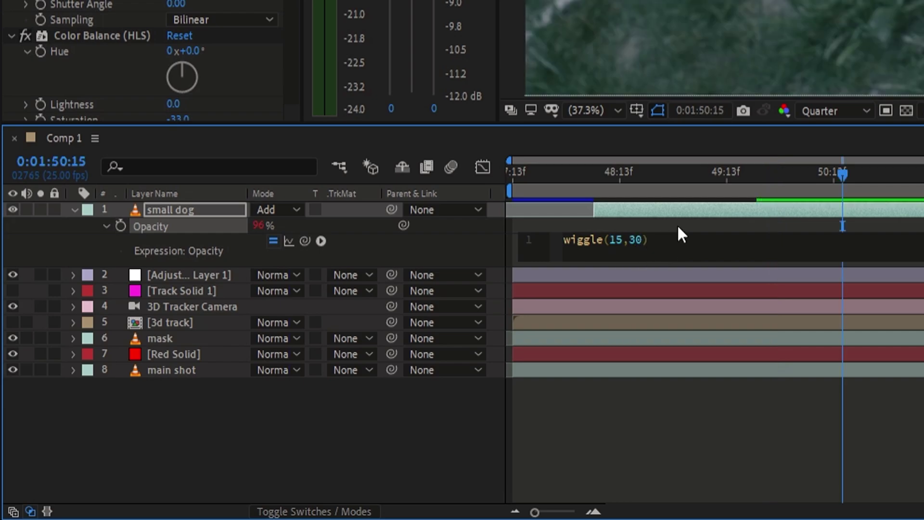
click(765, 170)
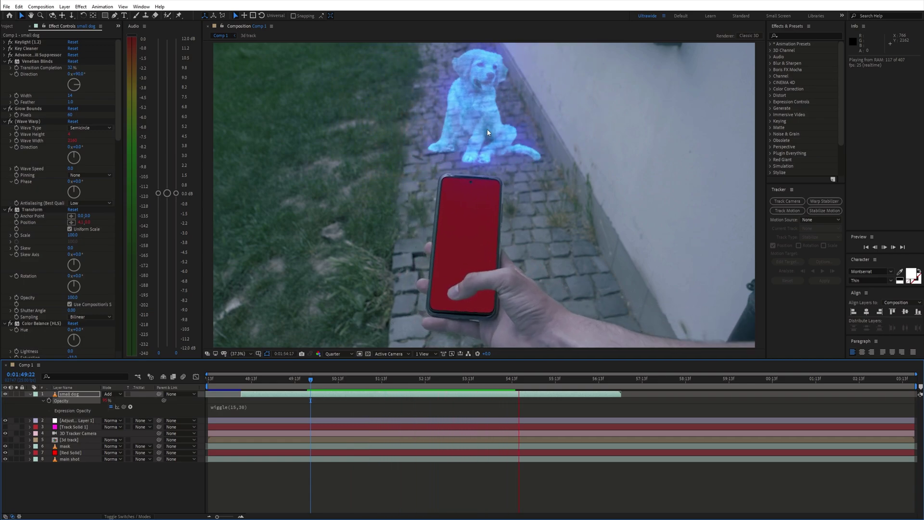
key(space)
- Create a white FFFFFF solid above the adjustment layer and beneath the small dog layer
right_click(90, 469)
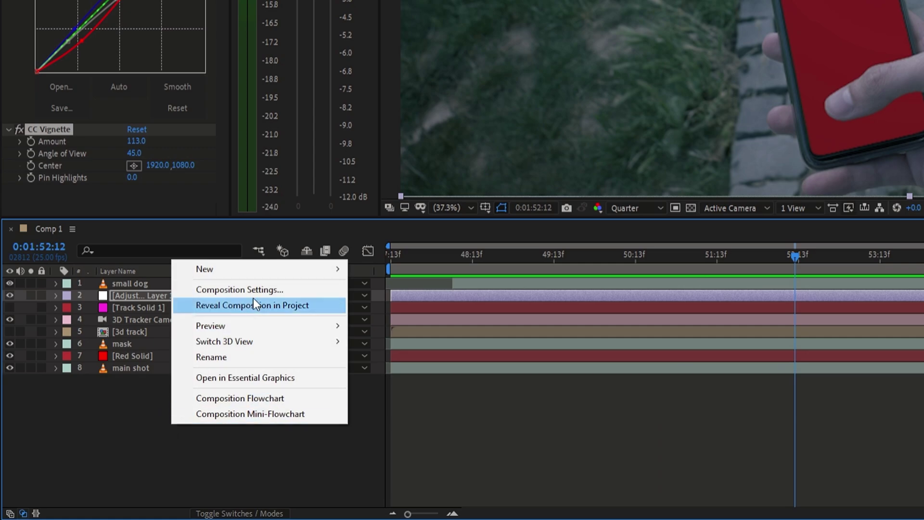
mouse_move(304, 271)
click(398, 305)
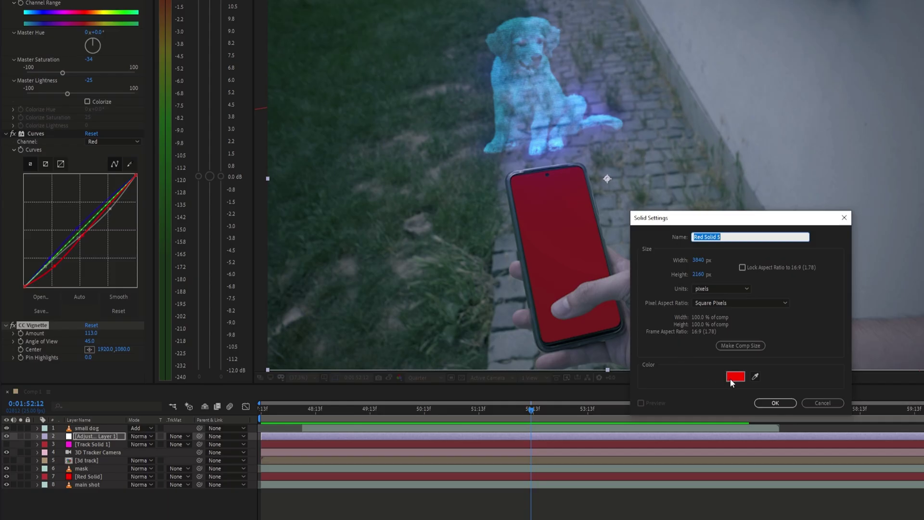
click(735, 376)
text(FFFFFF)
key(Return)
key(Return)
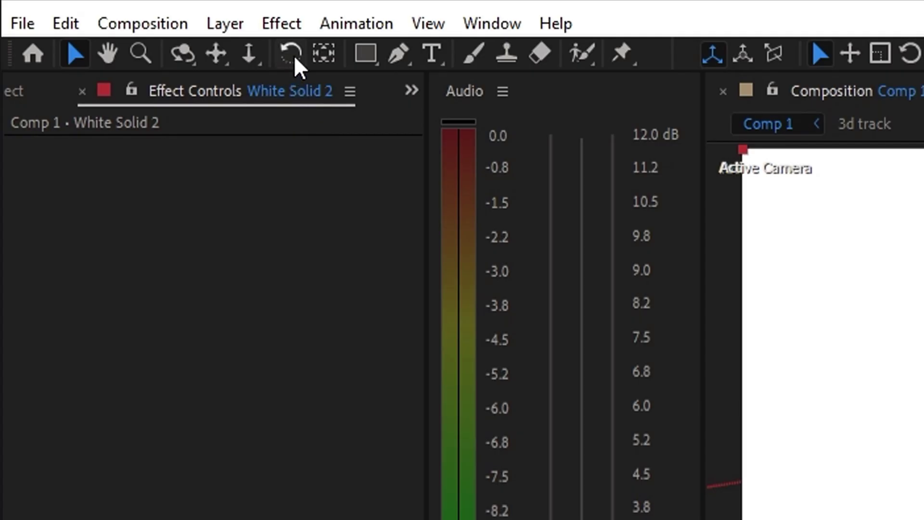
- Mask the white solid to a thin horizontal strip across the full frame width and feather the mask's edges
click(365, 53)
drag(228, 169, 744, 179)
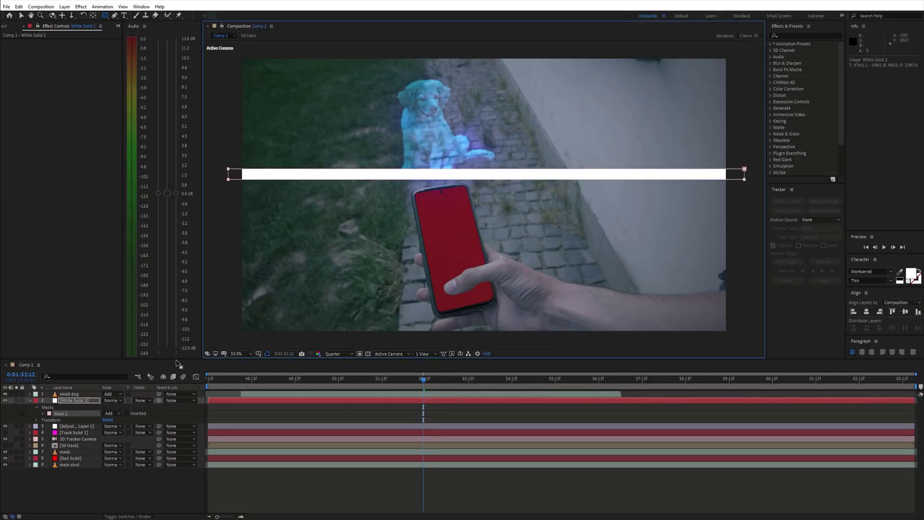
key(m)
key(m)
drag(112, 419, 122, 421)
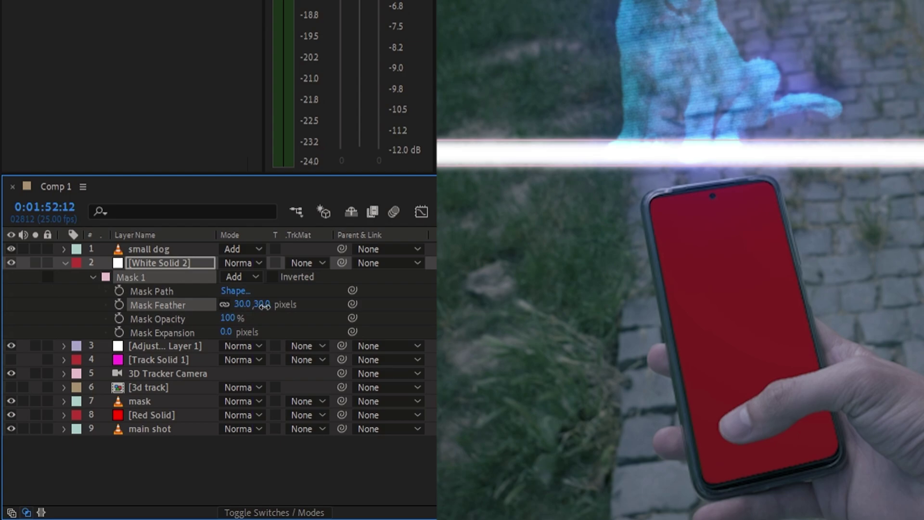
drag(263, 307, 279, 306)
key(u)
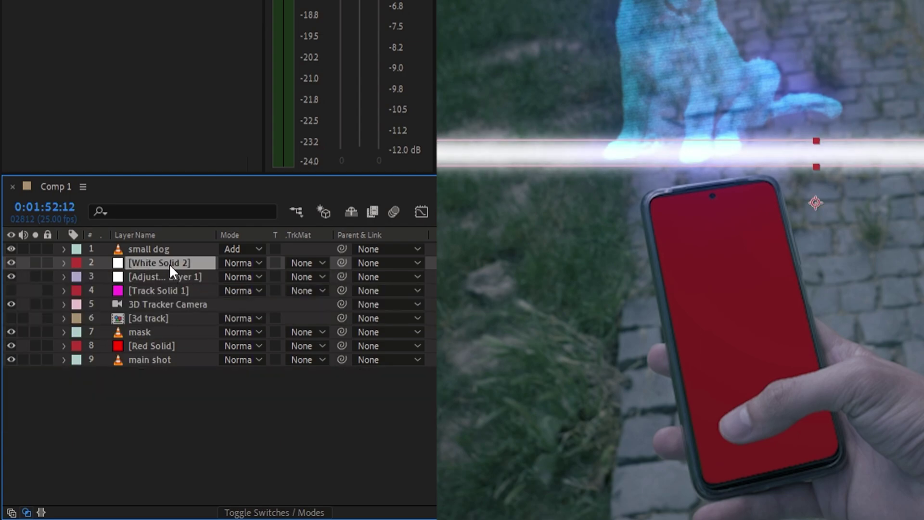
- Separate the white solid's Position into X and Y dimensions, then undo the trial movement
key(s)
key(p)
right_click(174, 275)
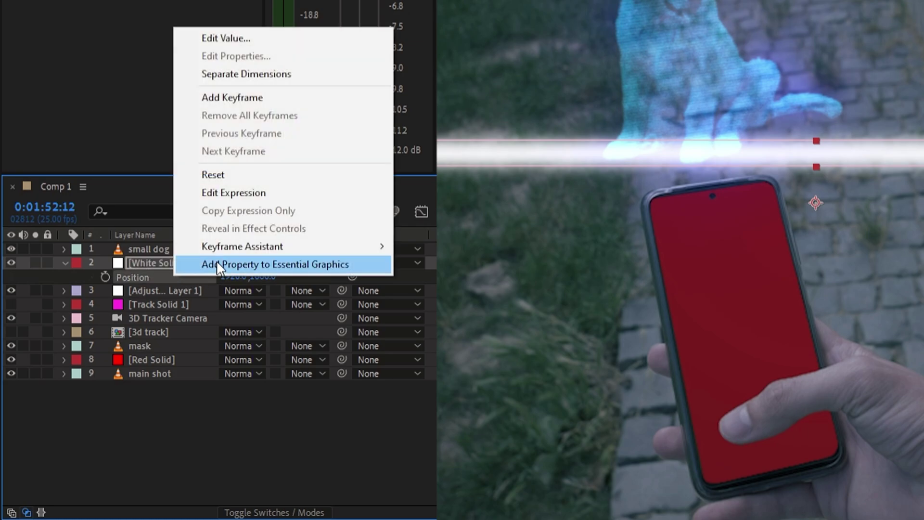
click(283, 75)
mouse_move(240, 289)
mouse_down()
mouse_move(255, 290)
mouse_move(231, 290)
mouse_move(425, 296)
mouse_up()
key(ctrl+z)
- Add the expression wiggle(0.5,4000) to the white solid's Y Position and preview the moving line
click(99, 291)
alt+click(105, 290)
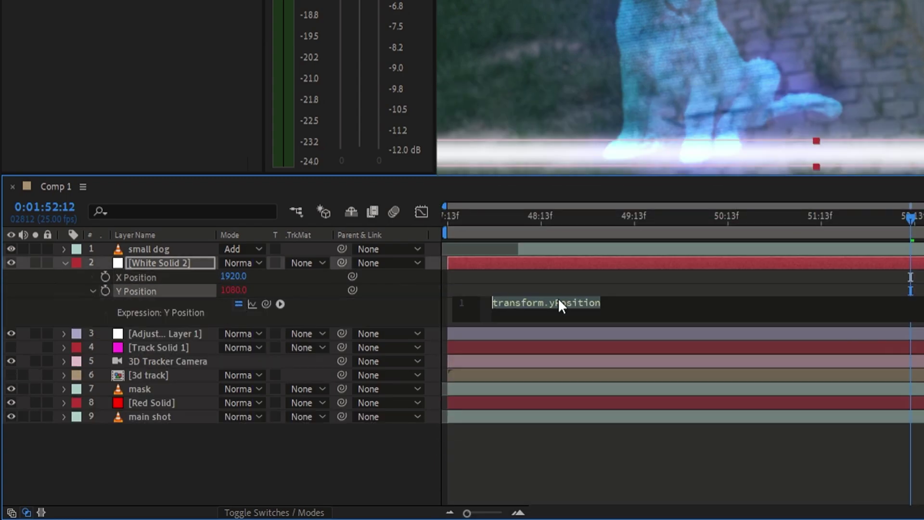
text(wigg)
click(585, 333)
text(0.5,4000)
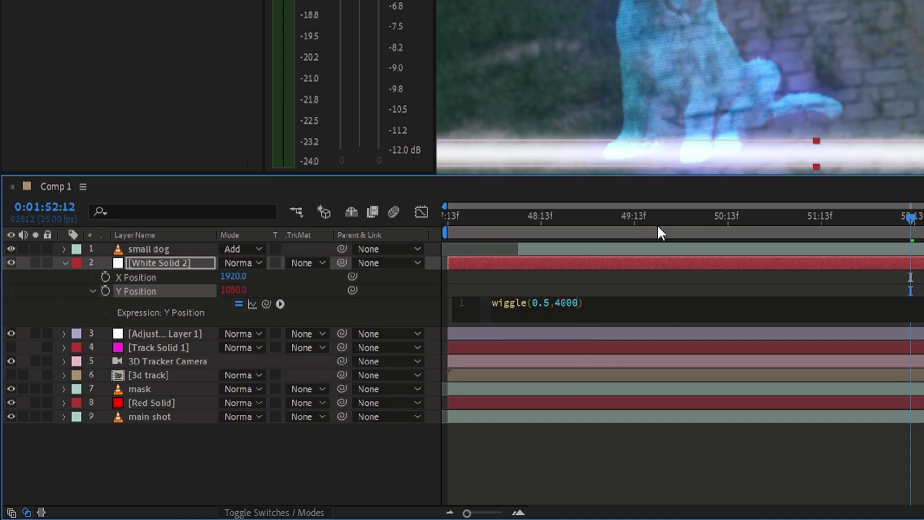
click(643, 225)
key(space)
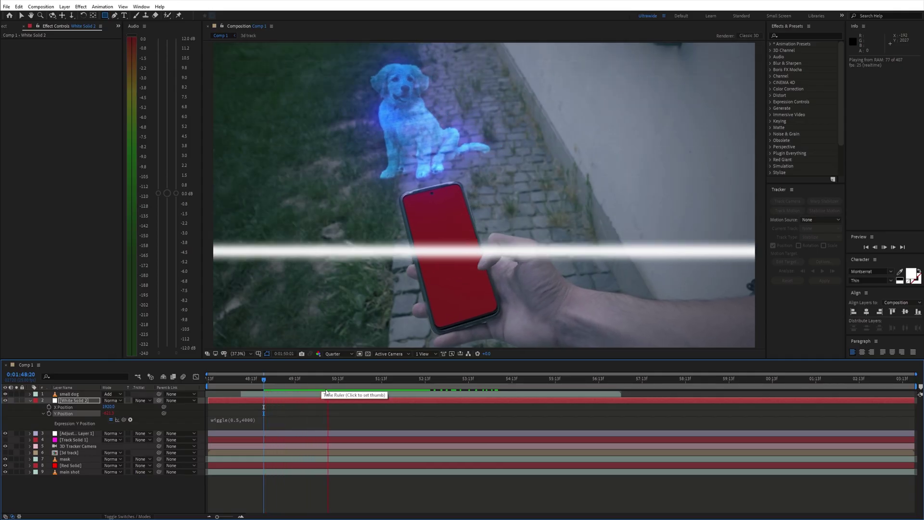
click(305, 382)
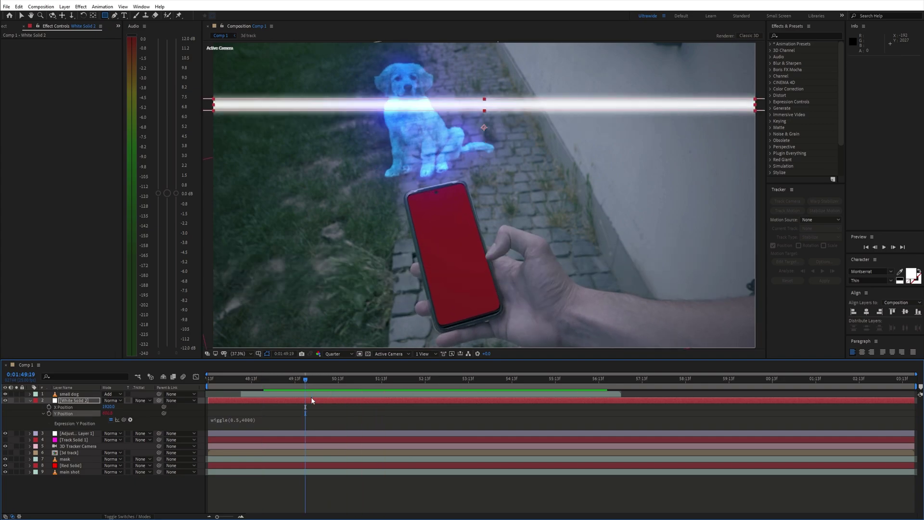
- Duplicate the white line solid, preview both lines, and pre-compose the two copies as "scan lines"
key(ctrl+d)
key(space)
key(space)
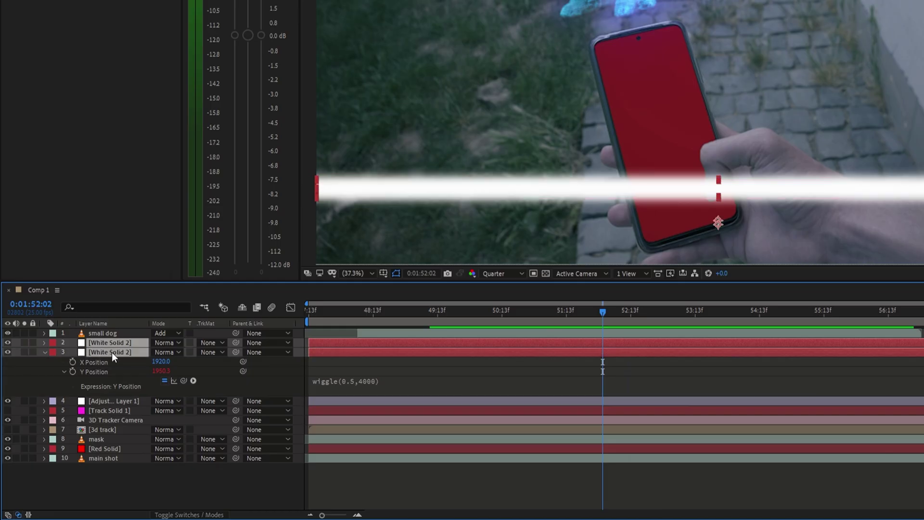
right_click(77, 407)
click(119, 363)
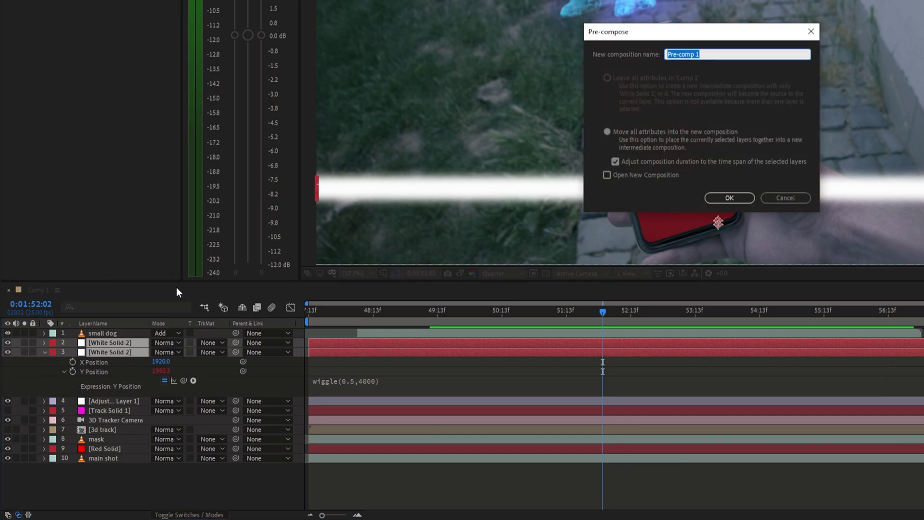
text(scan lines)
key(Return)
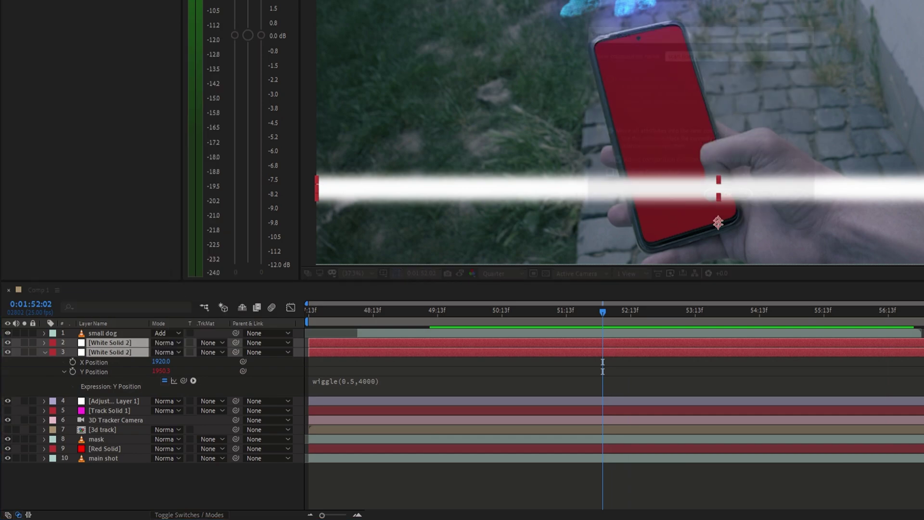
- Make the scan lines layer 3D and paste the small dog layer's position onto it
key(F4)
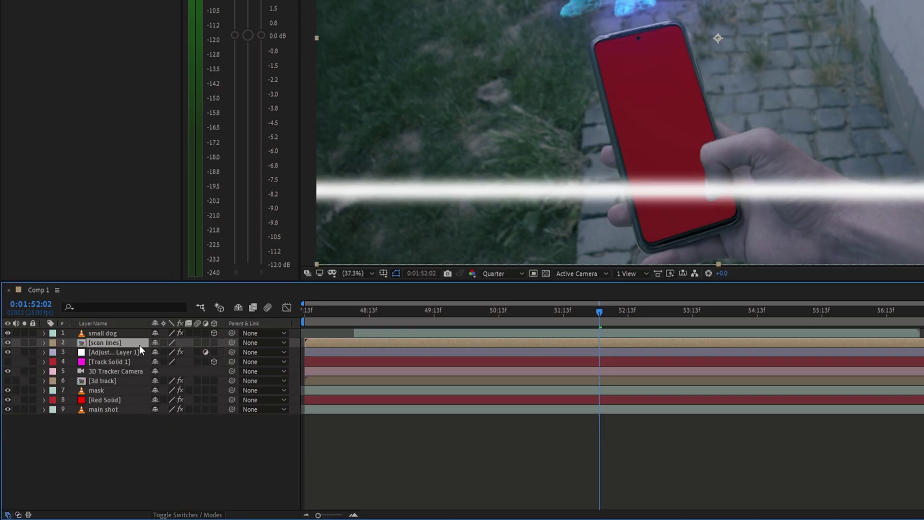
click(214, 342)
click(115, 334)
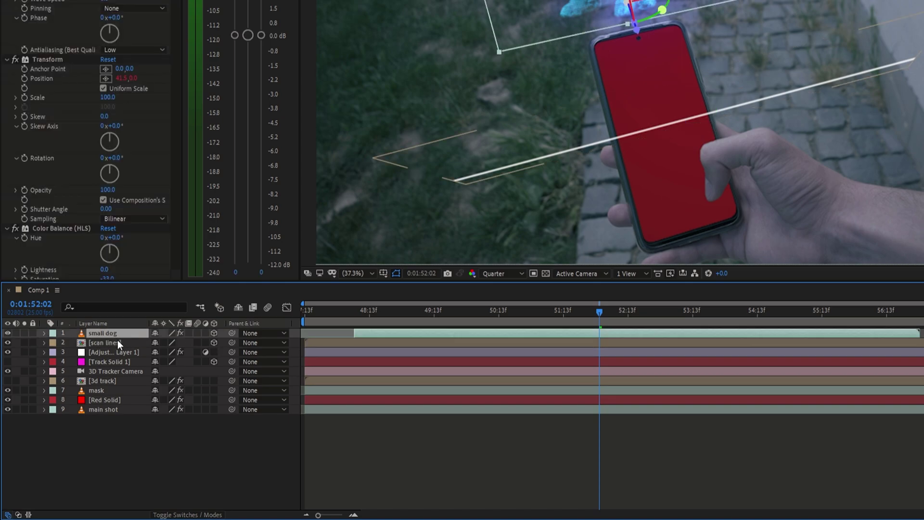
key(p)
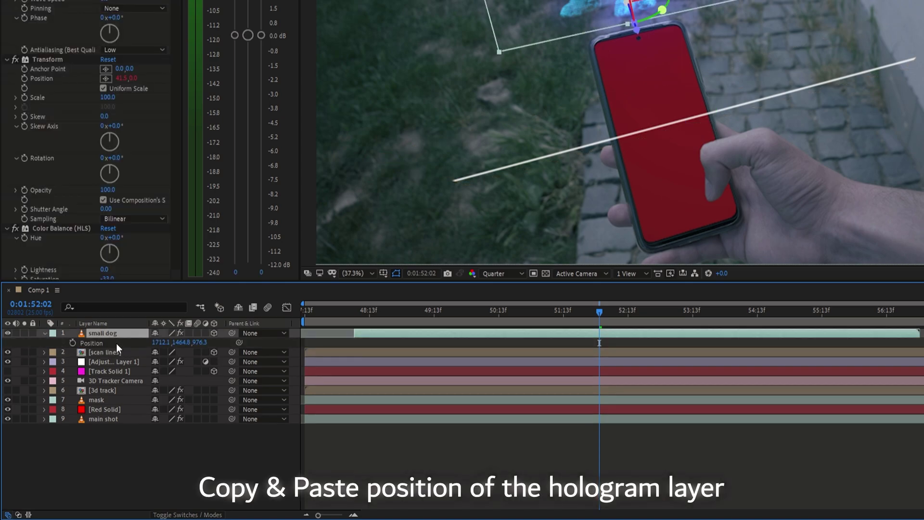
click(115, 342)
key(ctrl+c)
click(119, 353)
key(ctrl+v)
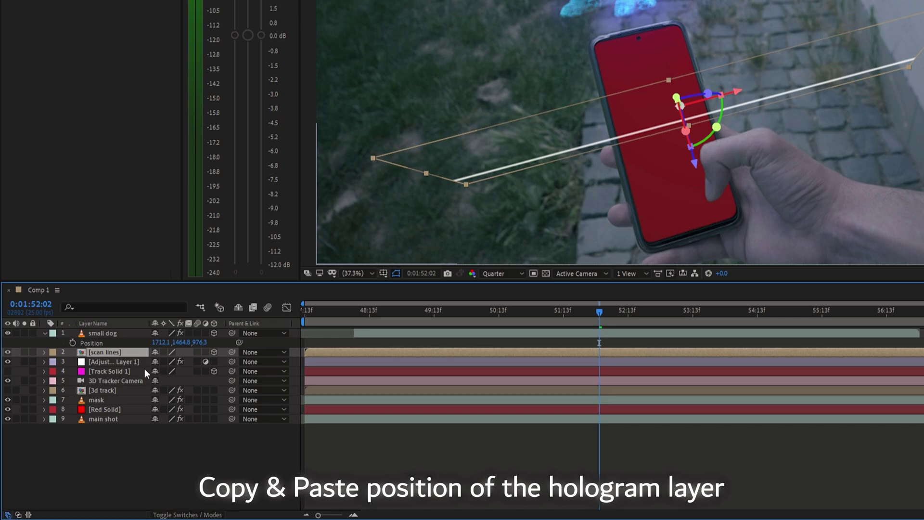
key(ctrl+v)
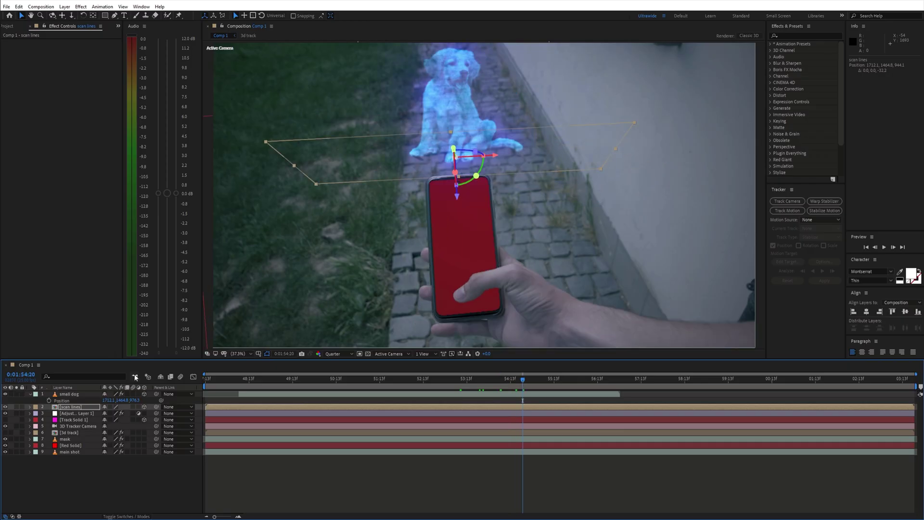
- Scale the scan lines layer to 305% and move it up over the dog
key(s)
drag(131, 413, 141, 412)
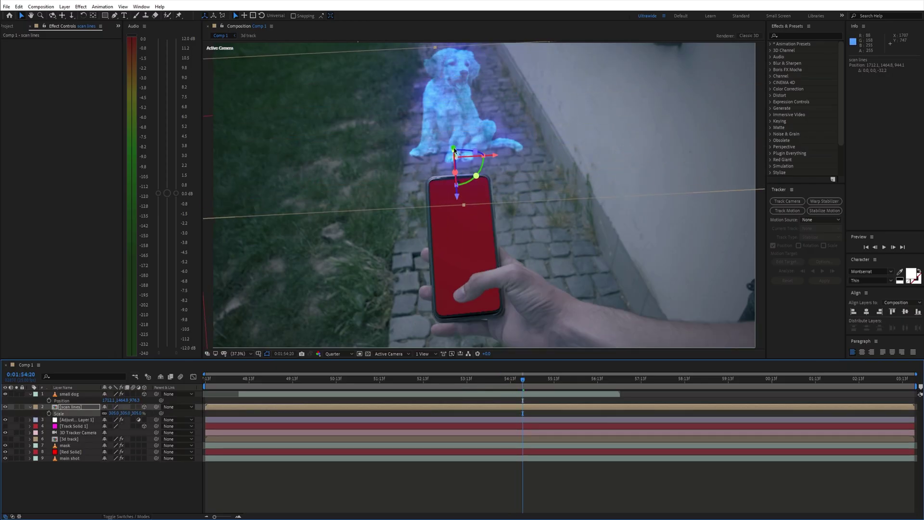
drag(454, 151, 451, 136)
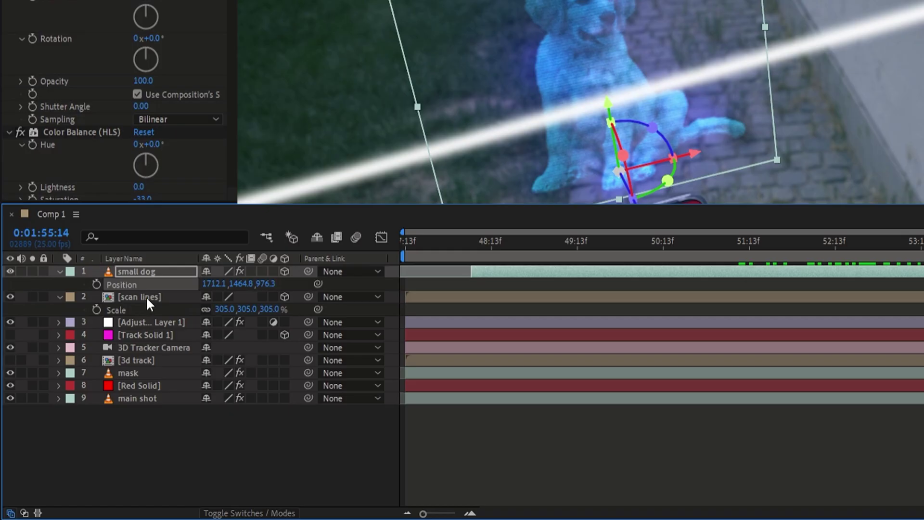
- Place scan lines above the small dog, duplicate the dog layer, and set the copy's track matte to Alpha Matte "[scan lines]"
drag(73, 406, 77, 391)
click(153, 297)
key(ctrl+d)
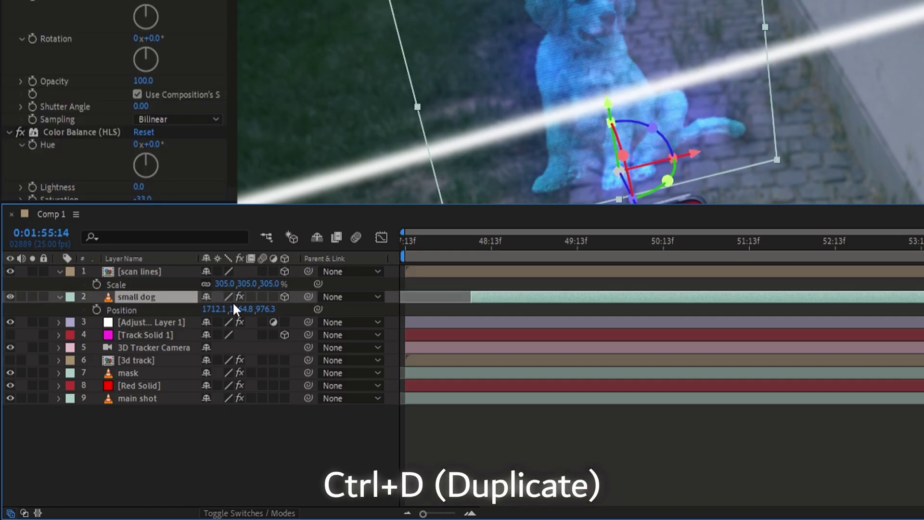
click(278, 514)
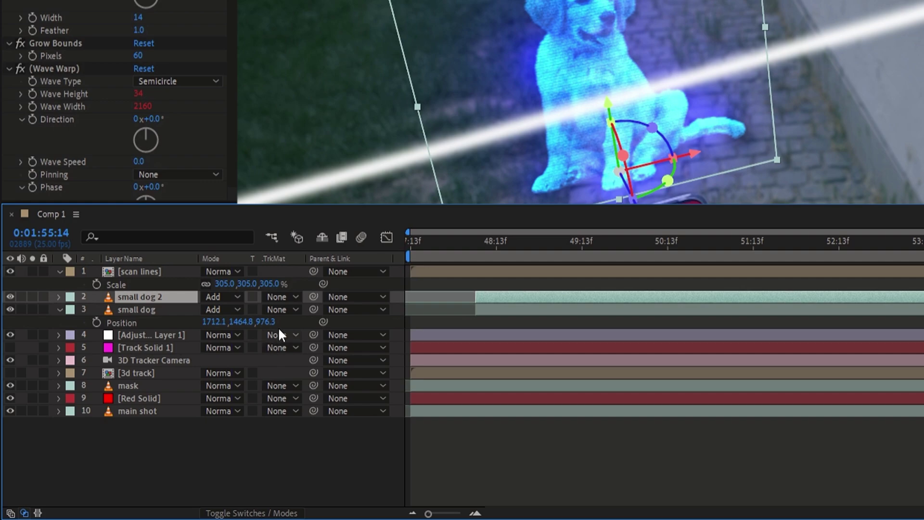
click(290, 298)
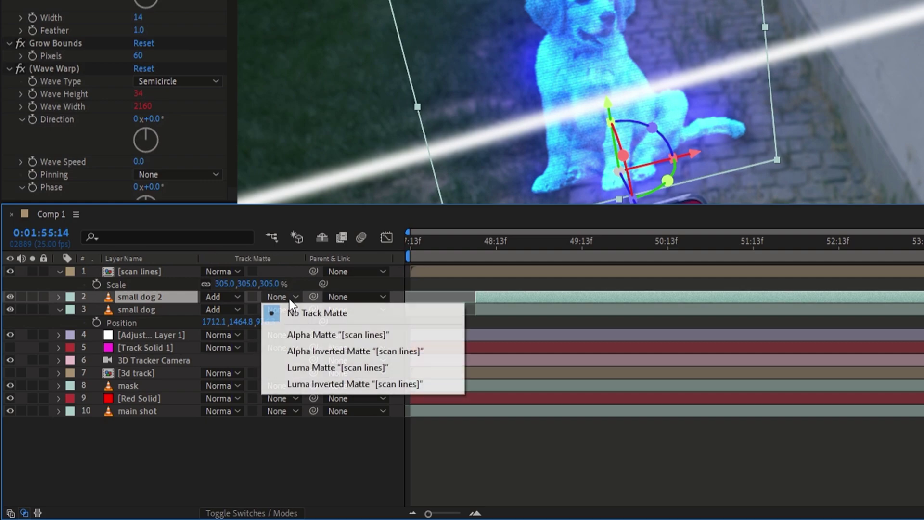
click(301, 335)
drag(824, 249, 567, 389)
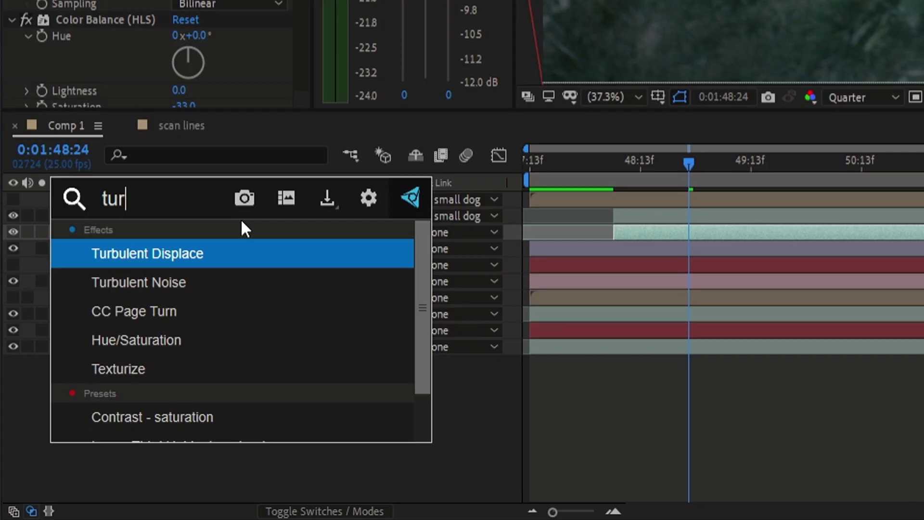
- Apply Turbulent Displace to the small dog with Horizontal Displacement, size 8 and complexity 1, driving its Evolution with a time-multiplying expression
text(bu)
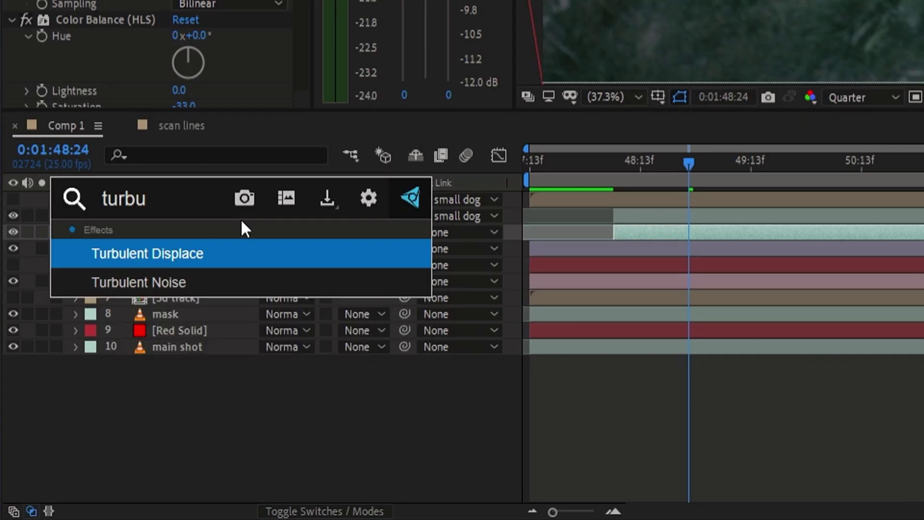
key(Return)
click(182, 299)
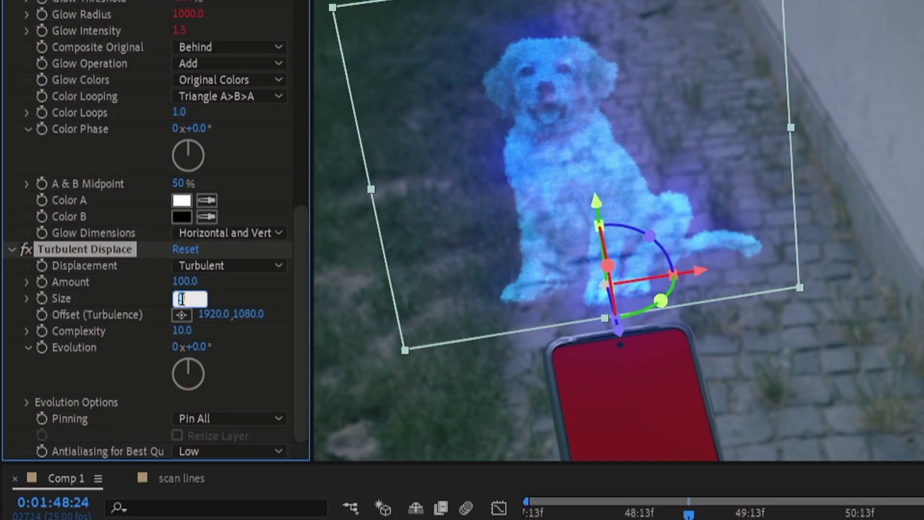
text(8)
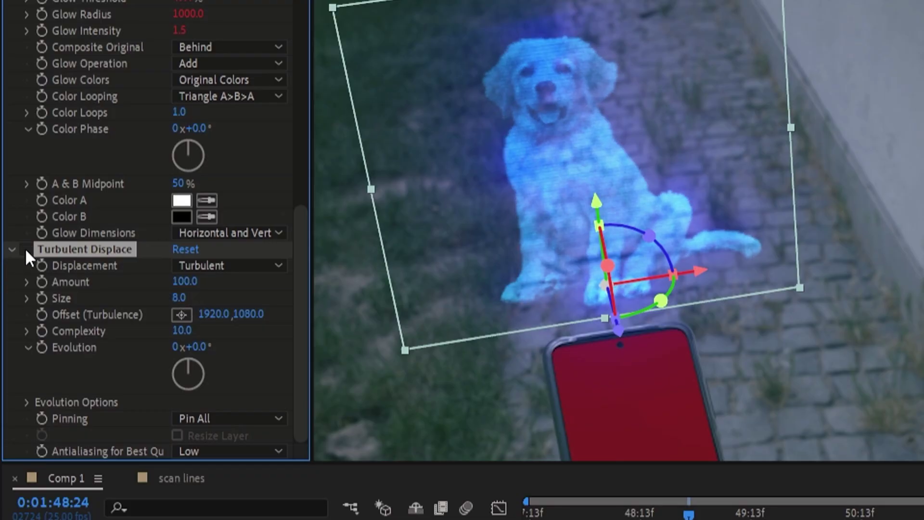
drag(270, 348, 278, 348)
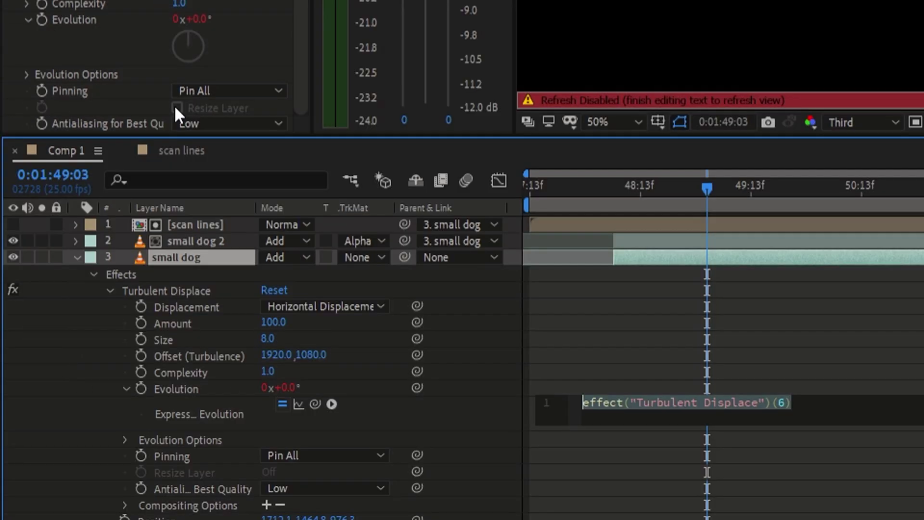
text(time)
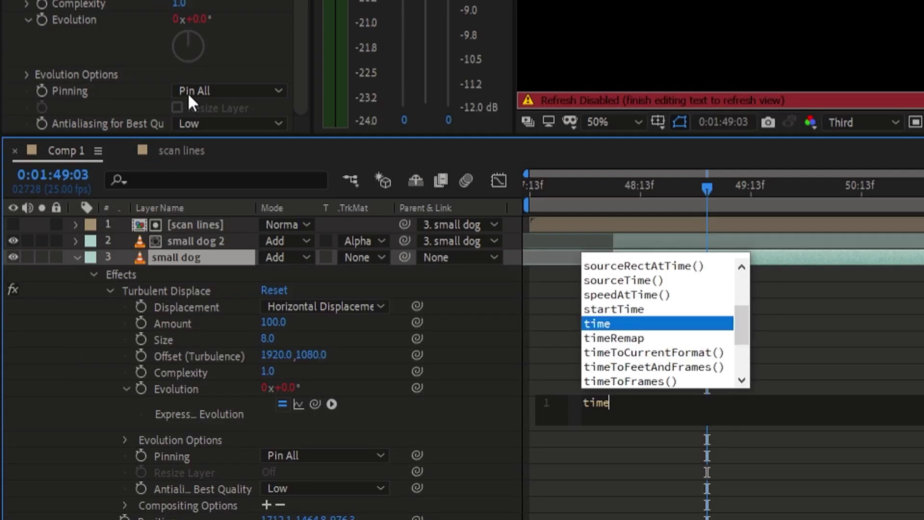
text(*)
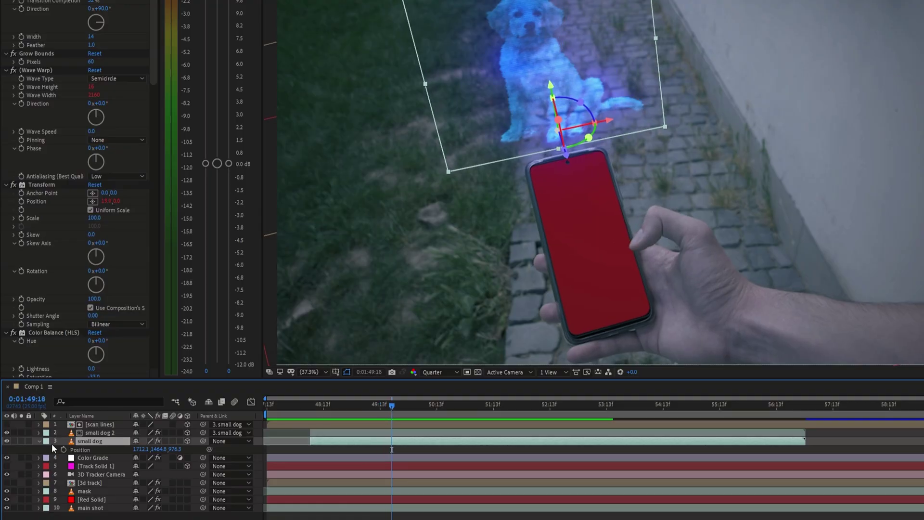
- Keyframe the small dog's Position so it rises from inside the phone, starting at about 1740, 1794, -536, and adjust the keyframe timing
click(63, 449)
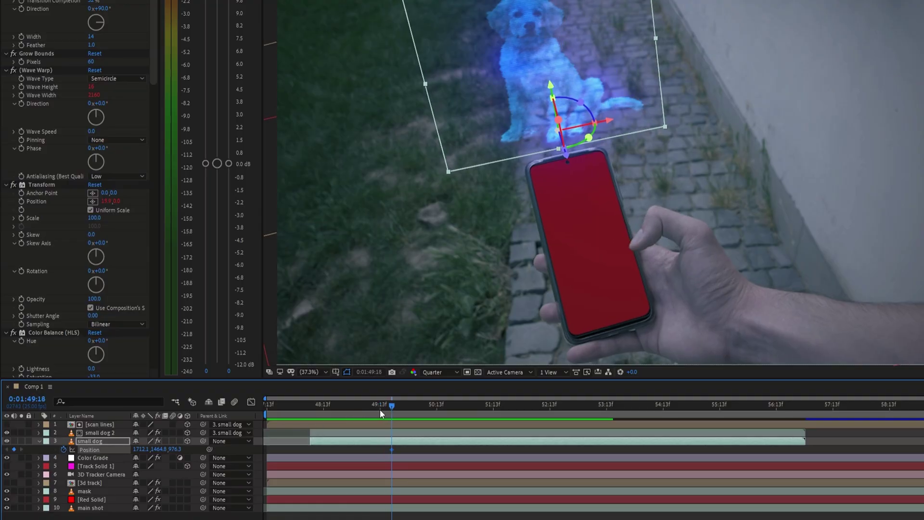
drag(380, 409, 359, 407)
drag(561, 84, 601, 245)
drag(392, 450, 369, 450)
key(Page_Up)
drag(359, 449, 353, 450)
drag(374, 409, 344, 409)
- Apply Easy Ease Out to the dog's first Position keyframe and Easy Ease In to the last, and preview the animation
right_click(355, 450)
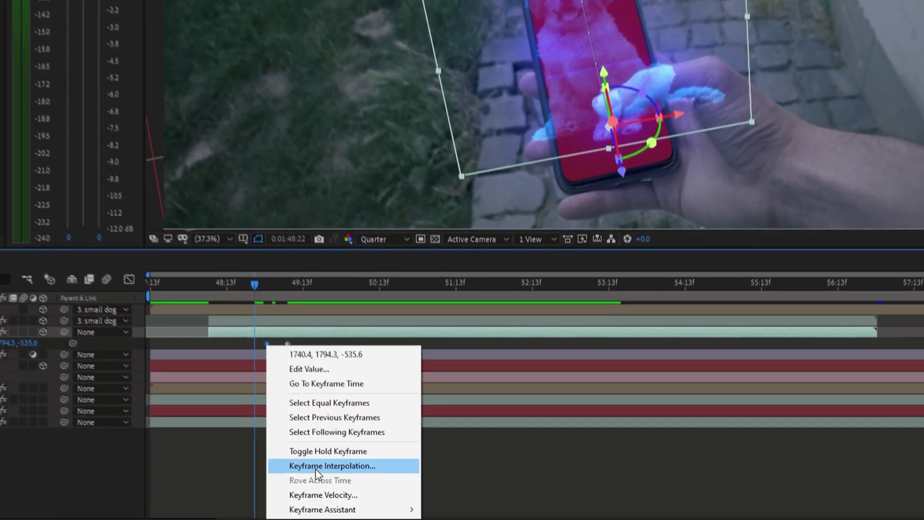
mouse_move(333, 510)
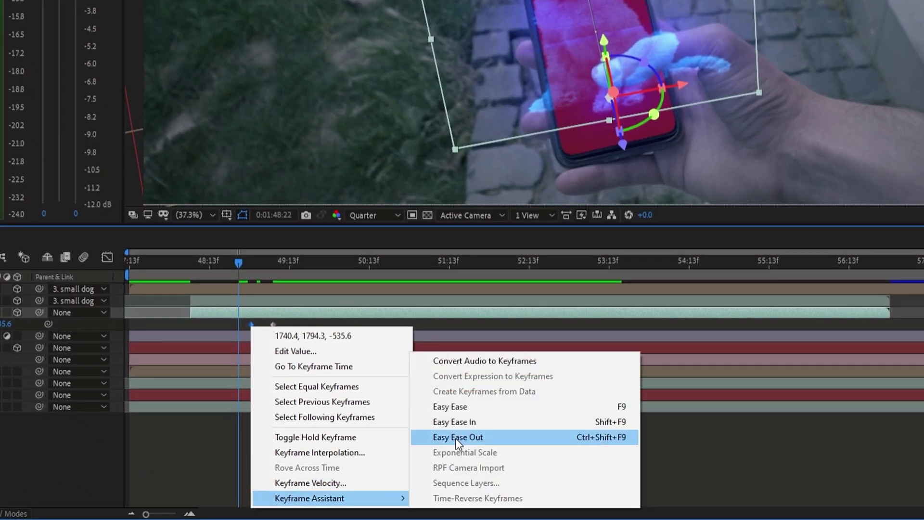
click(465, 450)
right_click(273, 324)
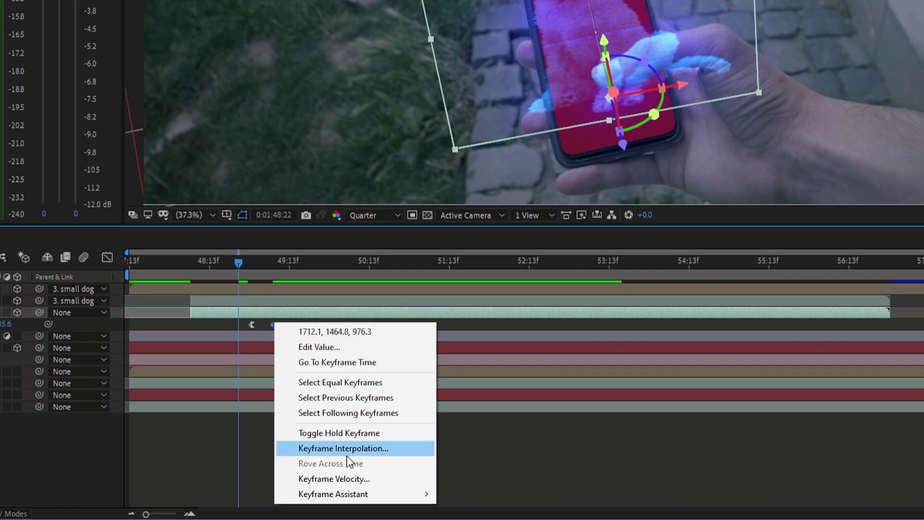
mouse_move(368, 493)
click(496, 416)
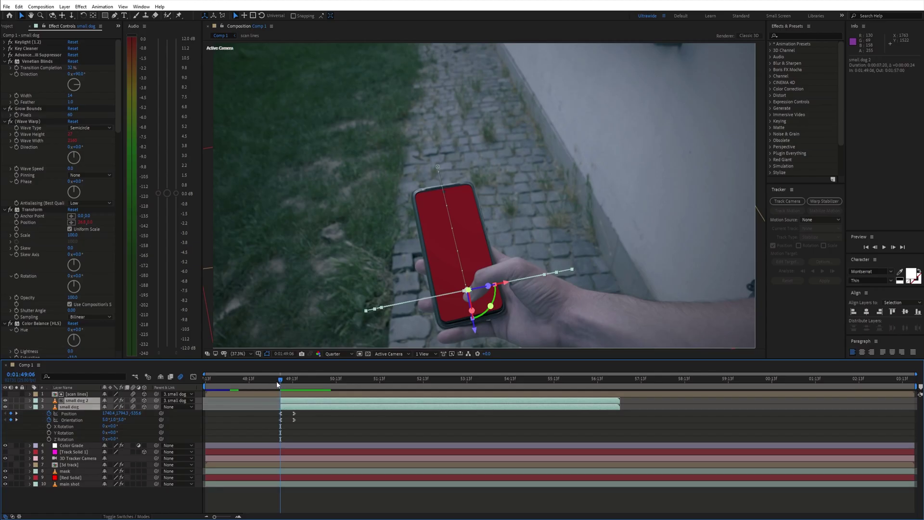
click(273, 381)
key(space)
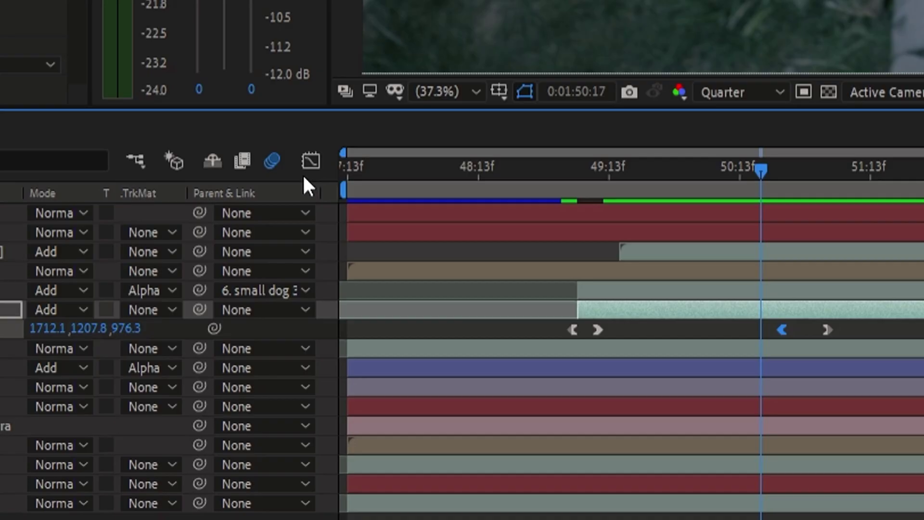
- Adjust the dog's Position speed curve in the Graph Editor and enable motion blur for small dog, small dog 2 and scan lines
click(192, 377)
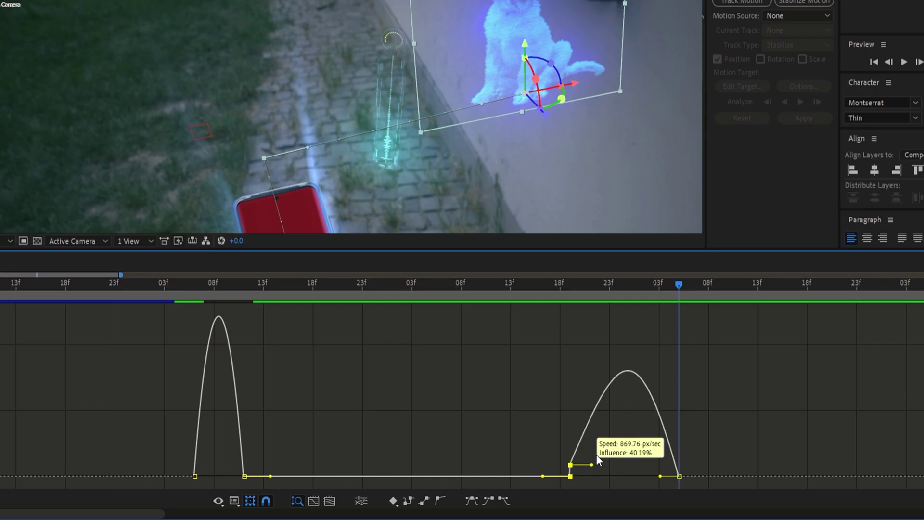
drag(596, 454, 606, 478)
click(562, 285)
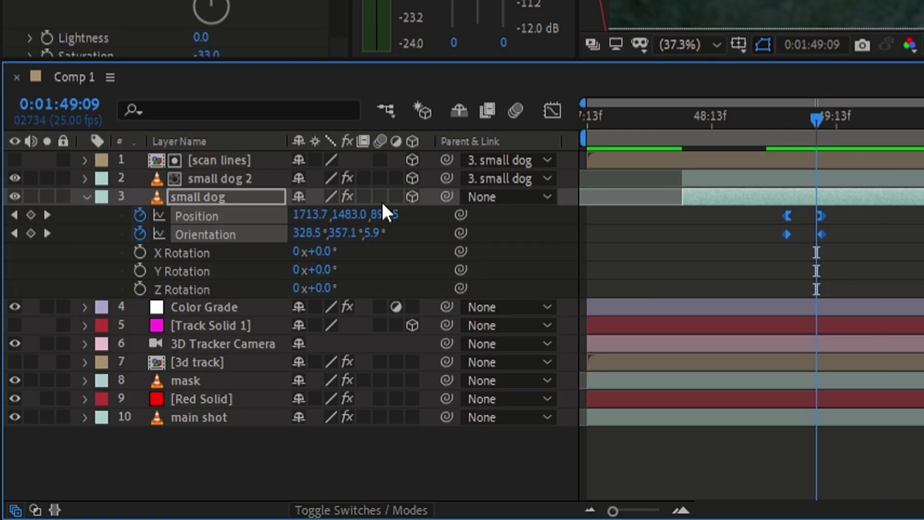
drag(384, 195, 385, 131)
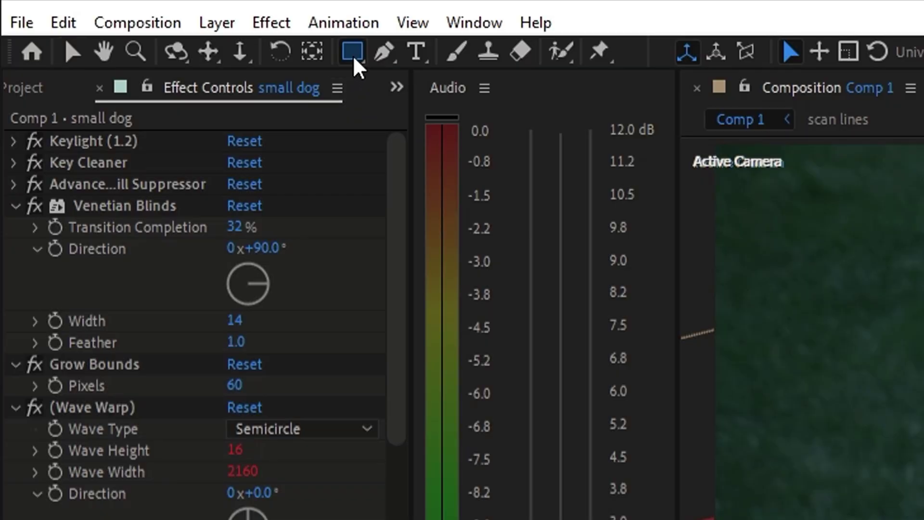
- Draw a rectangle shape over the phone with a white stroke and no fill
drag(355, 57, 452, 84)
mouse_move(401, 195)
mouse_down()
mouse_move(482, 274)
mouse_move(489, 317)
mouse_up()
drag(487, 333, 483, 335)
alt+click(237, 16)
alt+click(237, 15)
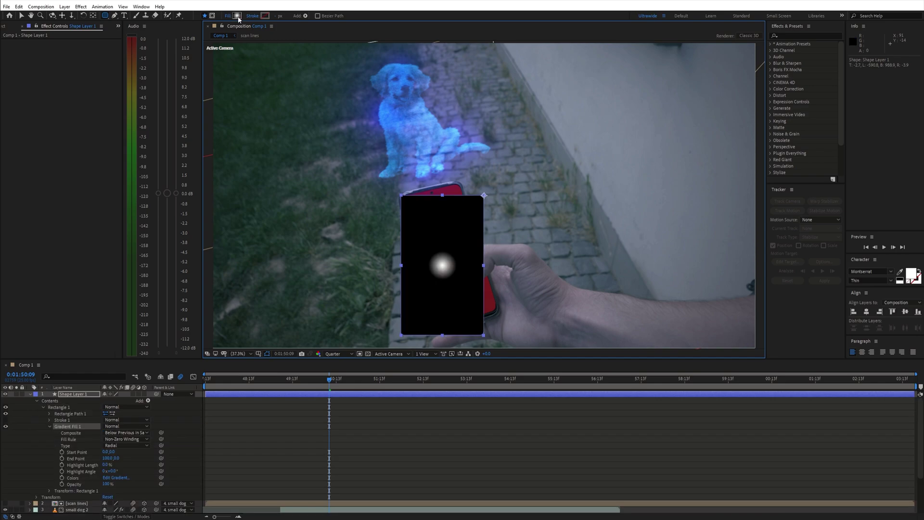
alt+click(237, 16)
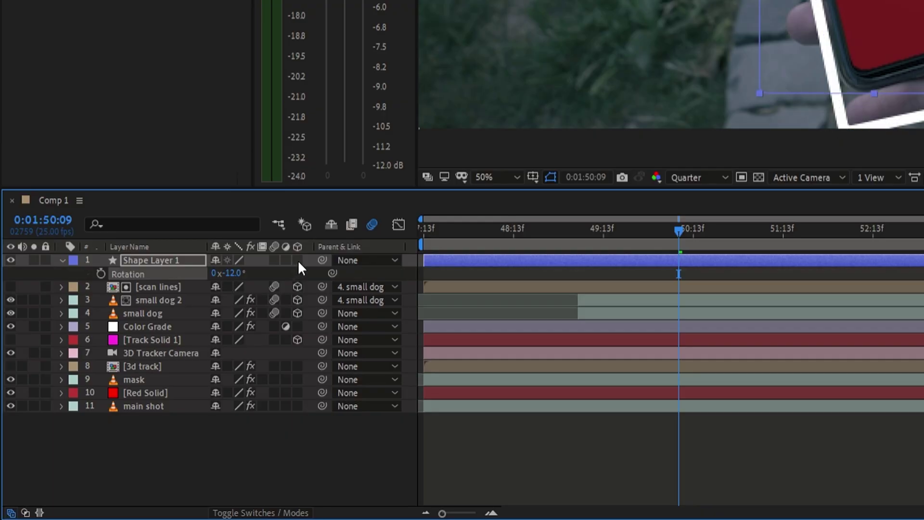
- Make the rectangle layer 3D, then scale and move it to fit the phone's screen
click(143, 393)
drag(131, 400, 149, 400)
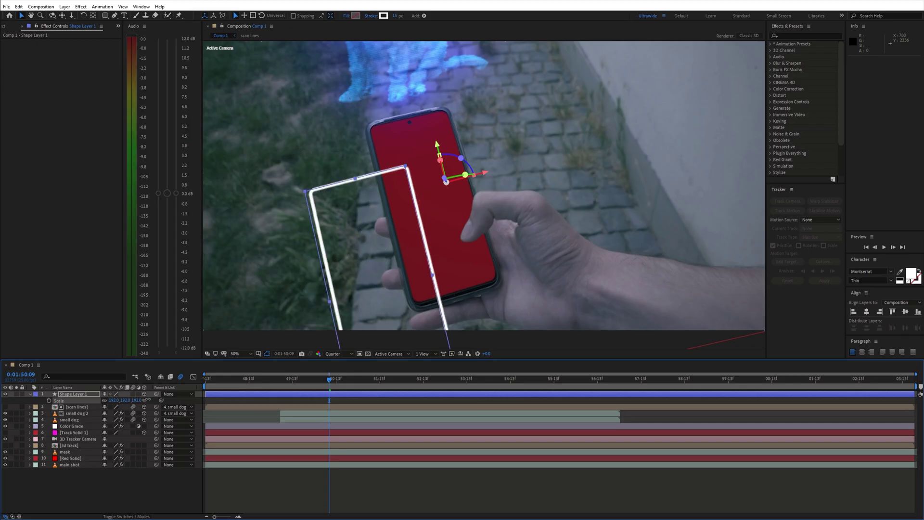
drag(418, 221, 473, 129)
drag(132, 400, 117, 401)
drag(482, 149, 467, 177)
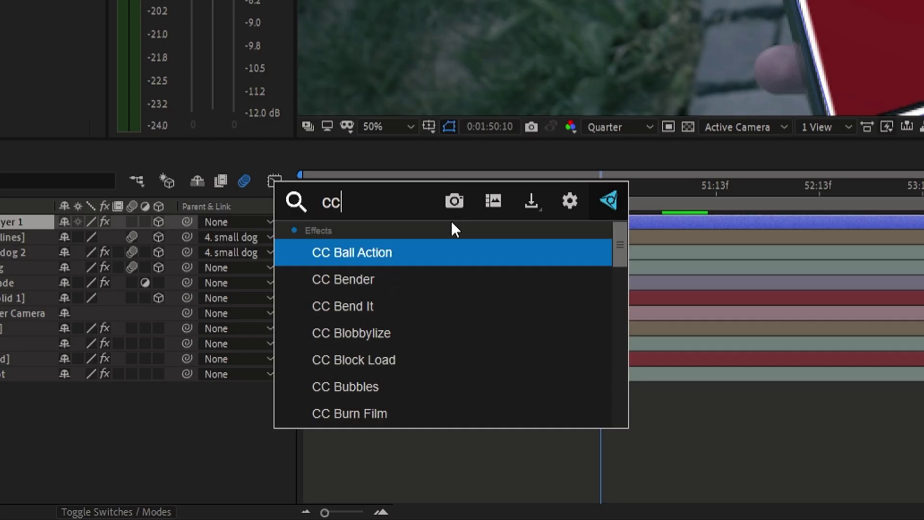
- Apply CC Light Burst 2.5 to the rectangle, place its center just below the phone, and set Intensity to 10000
text(l)
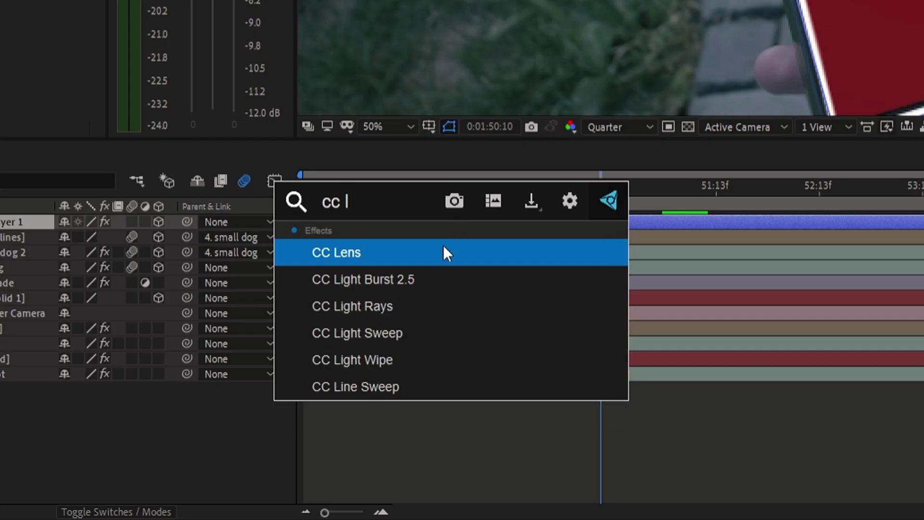
click(429, 281)
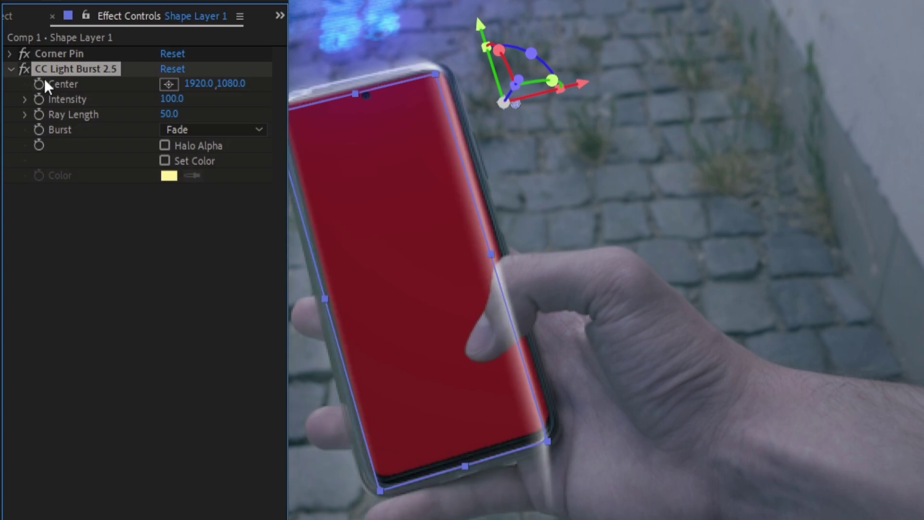
click(495, 506)
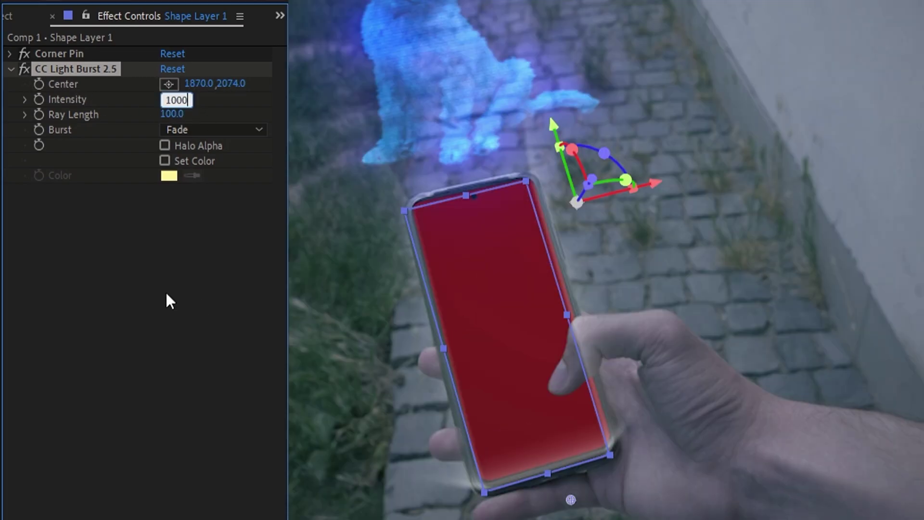
key(Return)
- Try the other Burst styles of CC Light Burst 2.5, starting with Straight, and return to Fade
click(183, 130)
click(208, 148)
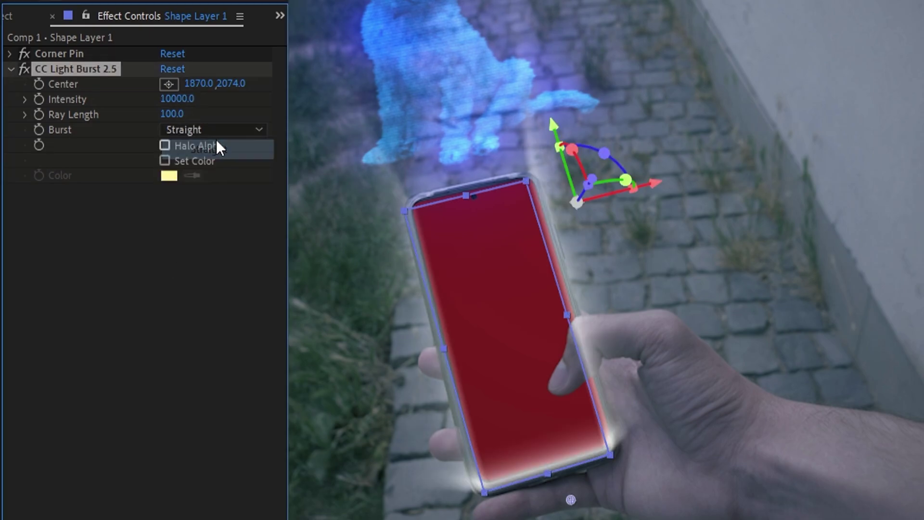
click(216, 134)
click(224, 188)
click(236, 131)
click(234, 167)
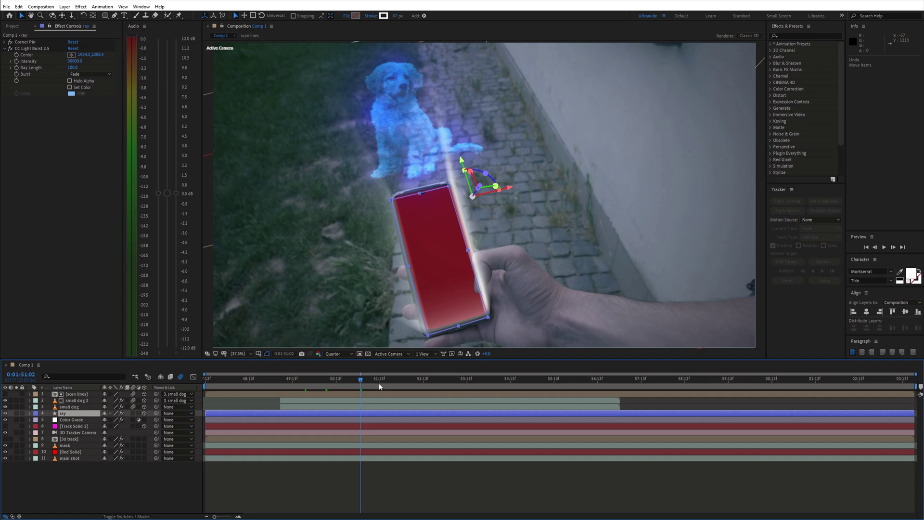
- Duplicate the mask layer, place the copy directly above the ray layer, and solo it
click(425, 469)
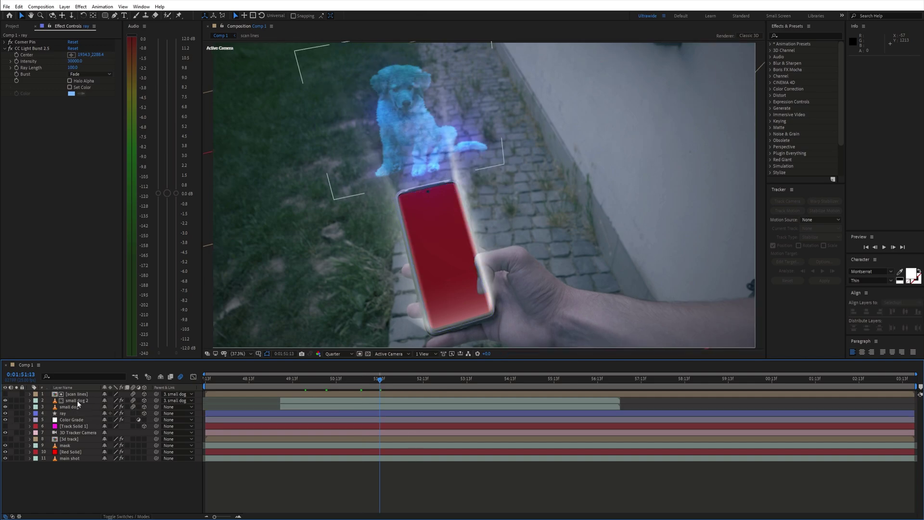
click(76, 446)
key(ctrl+d)
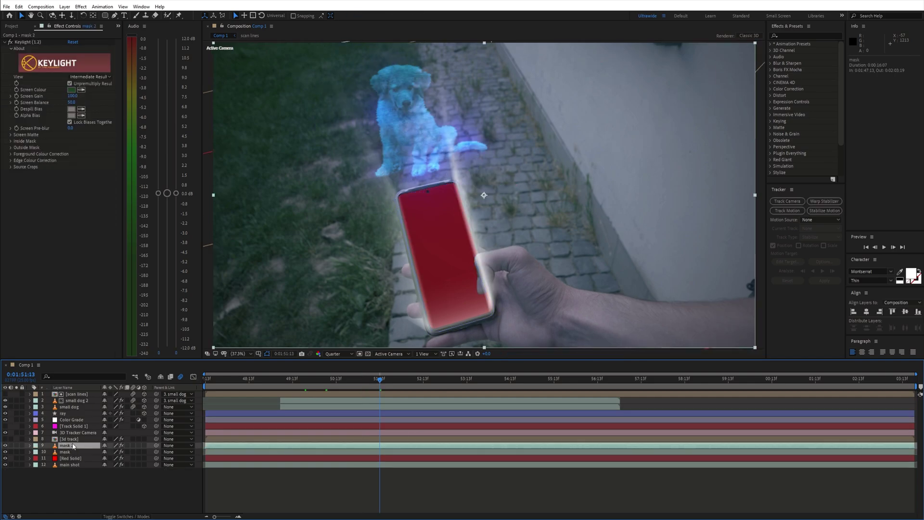
drag(71, 446, 47, 418)
click(17, 413)
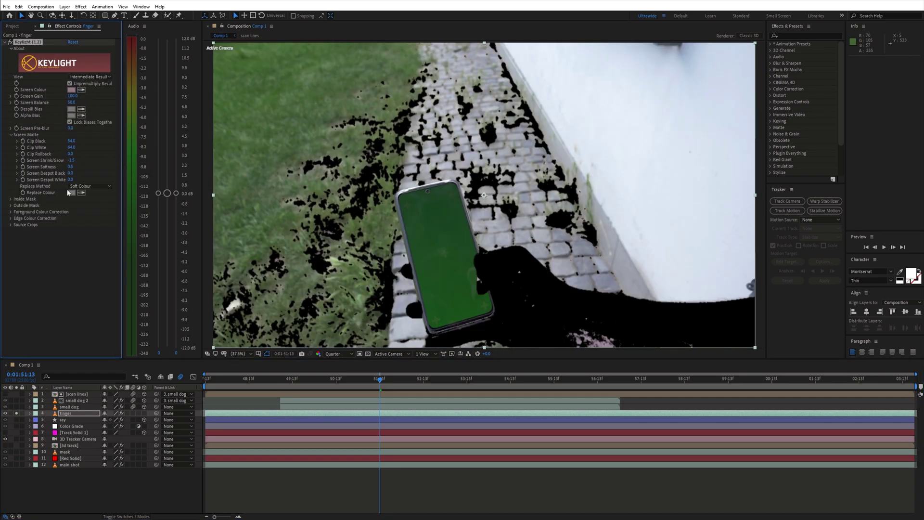
- Name the duplicated layer finger mask and set the ray layer's track matte to Alpha Matte "finger mask"
text(mask)
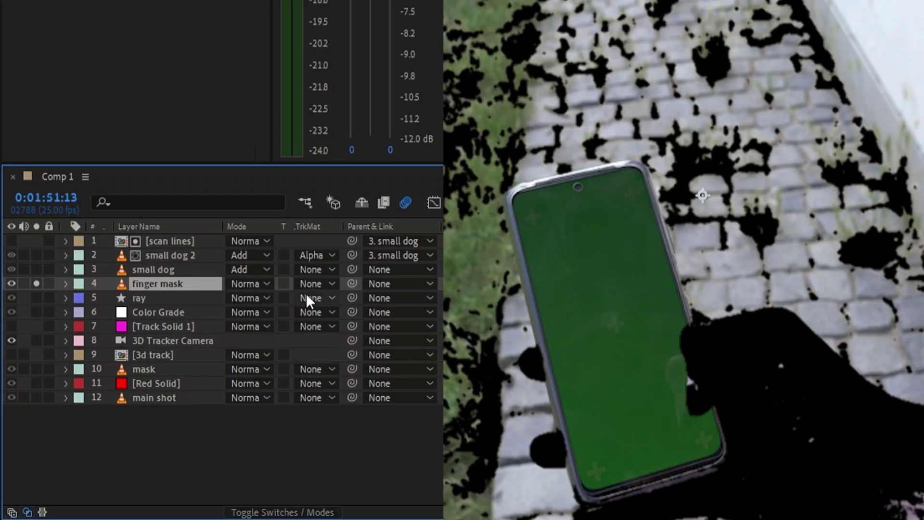
click(308, 298)
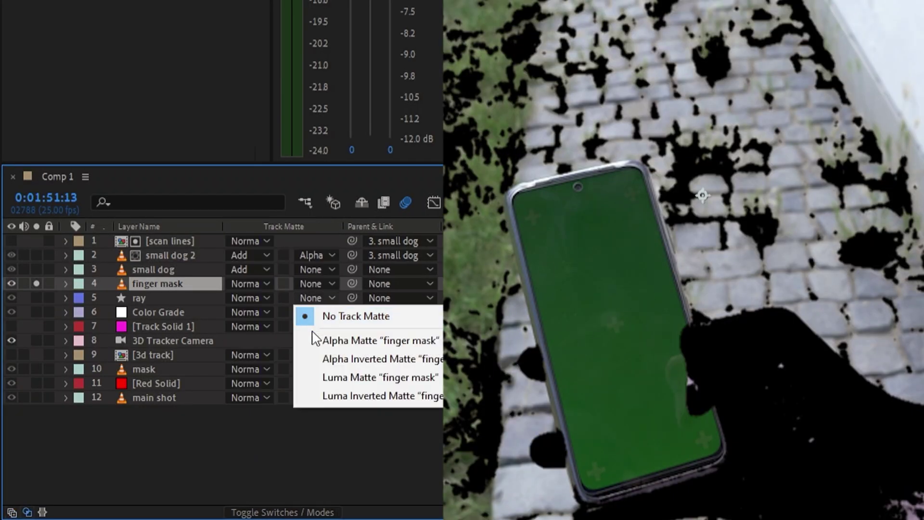
click(316, 333)
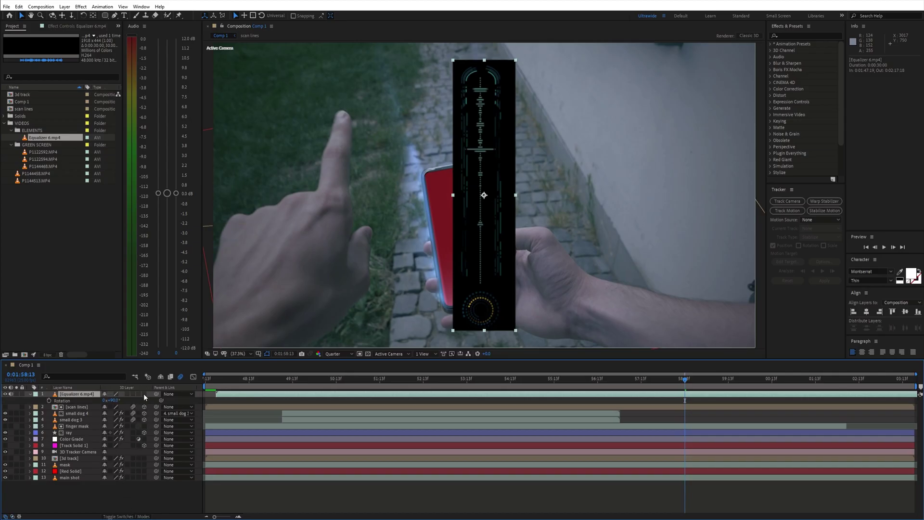
- Make Equalizer 6.mp4 a 3D layer and set its blending mode to Add
click(144, 394)
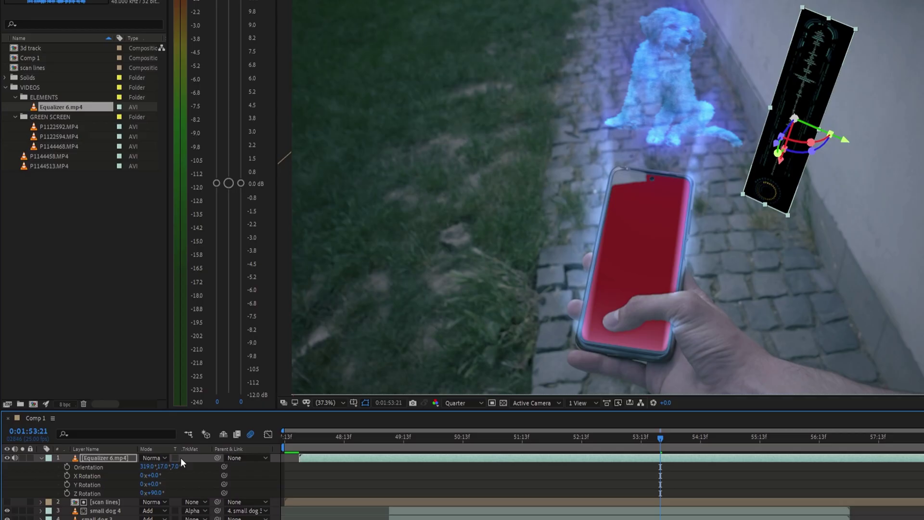
click(153, 458)
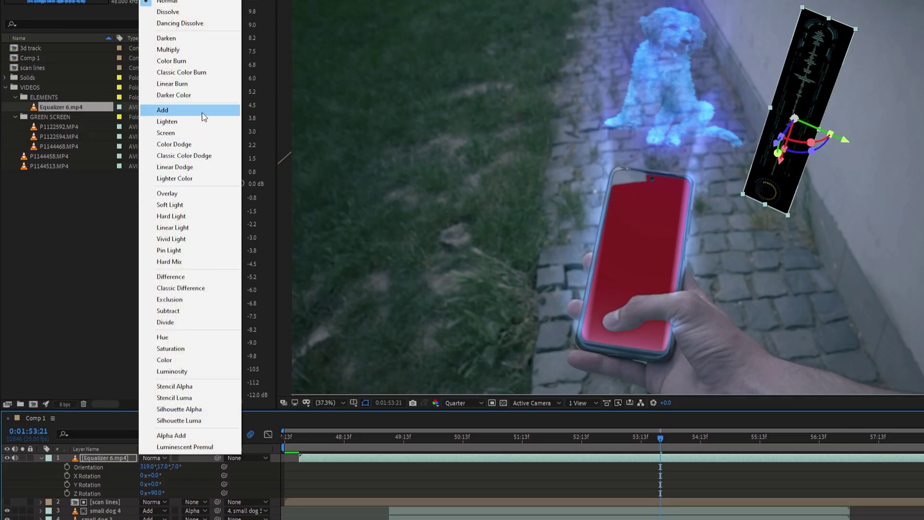
click(204, 117)
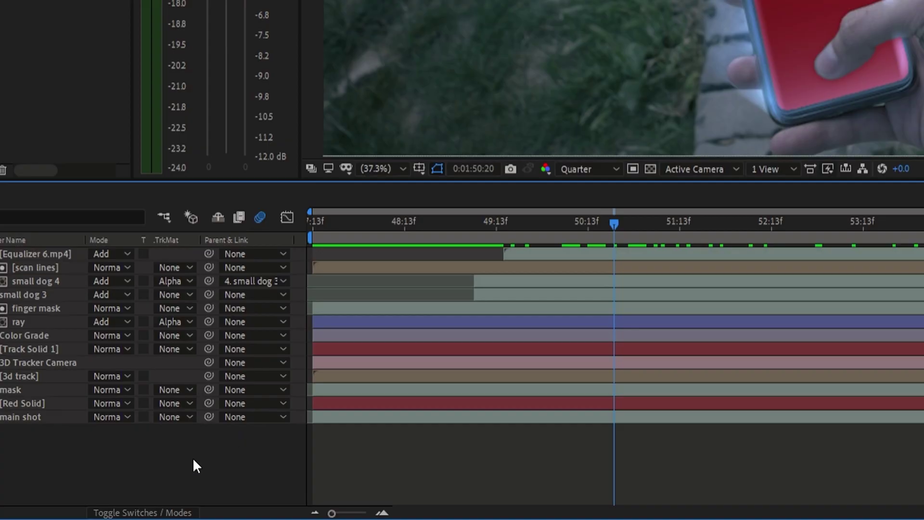
- Create a new solid layer in the composition with the default settings
right_click(151, 492)
mouse_move(229, 410)
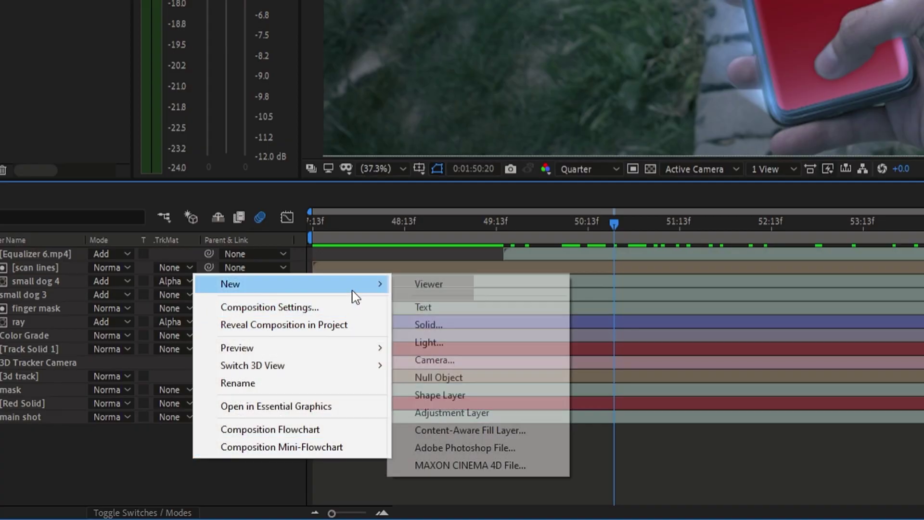
click(428, 325)
key(Return)
- Apply the Element effect to the new solid and open its Scene Setup
key(ctrl+space)
text(e)
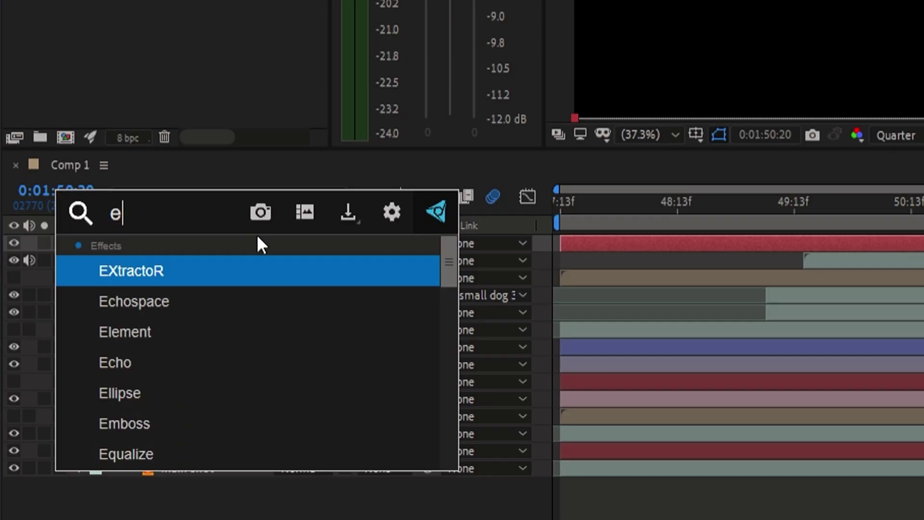
text(lem)
key(Return)
click(125, 150)
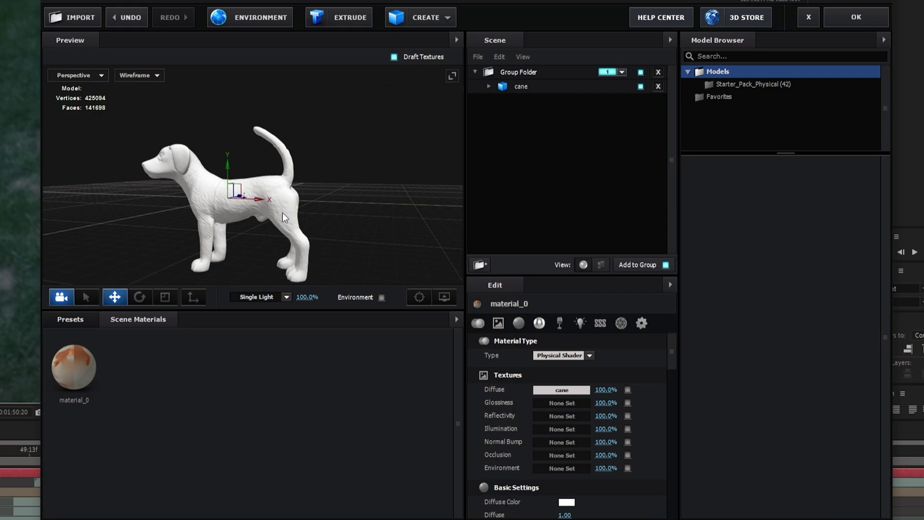
- Select the cane dog model, switch its preview to Point display, and examine it from another angle
click(284, 217)
click(140, 75)
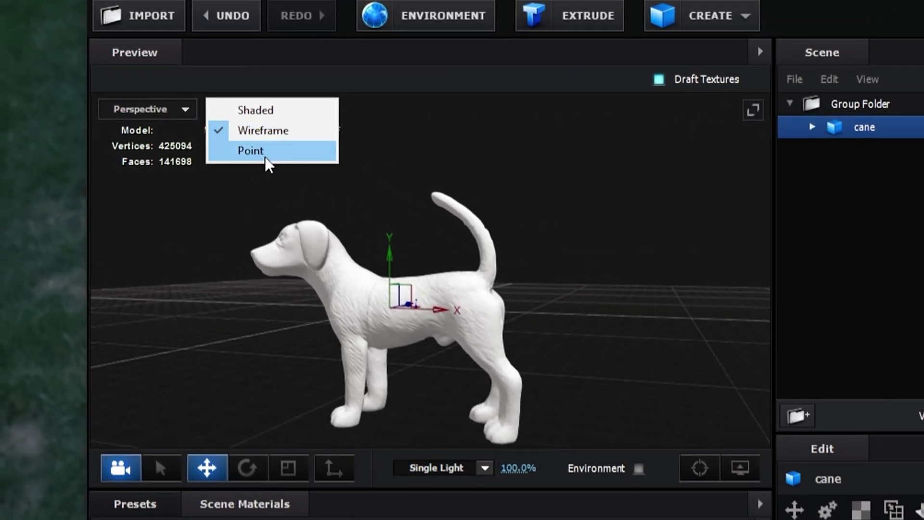
click(265, 157)
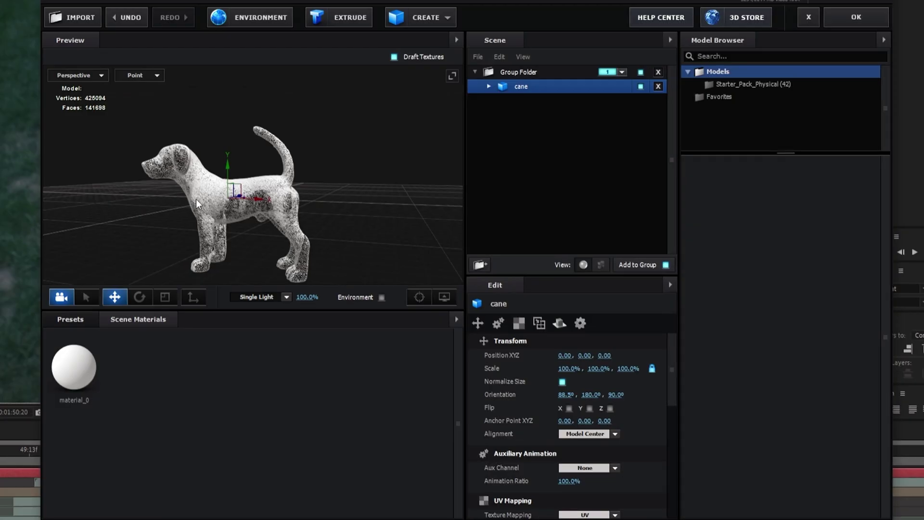
scroll(336, 307, up, 5)
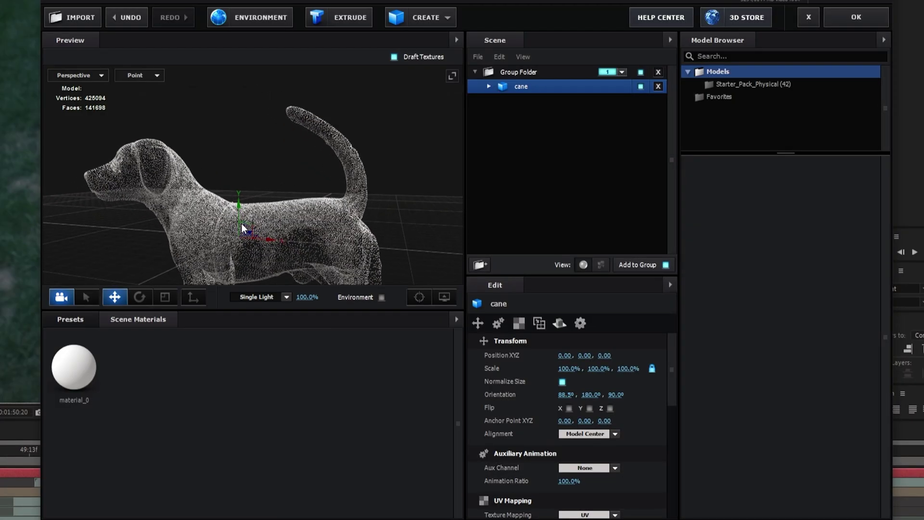
drag(242, 223, 266, 211)
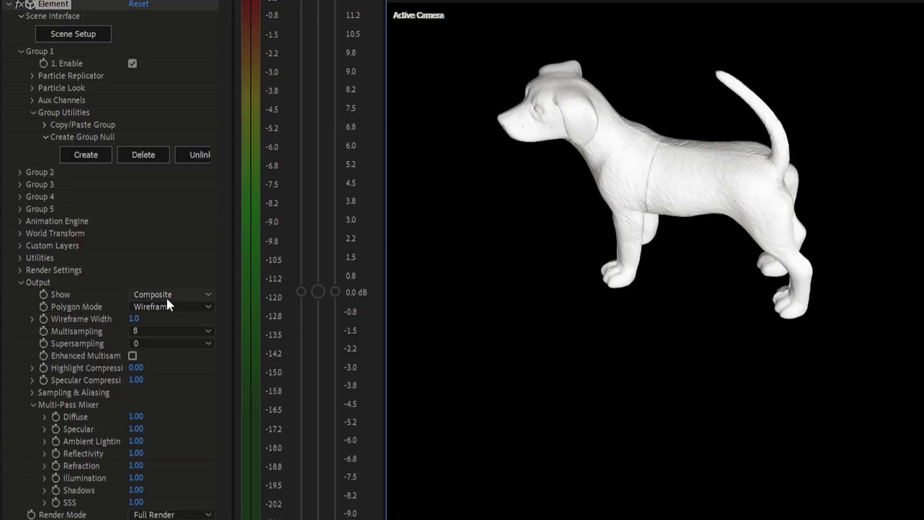
- Set Element's output Polygon Mode to Point Cloud
click(167, 303)
click(179, 353)
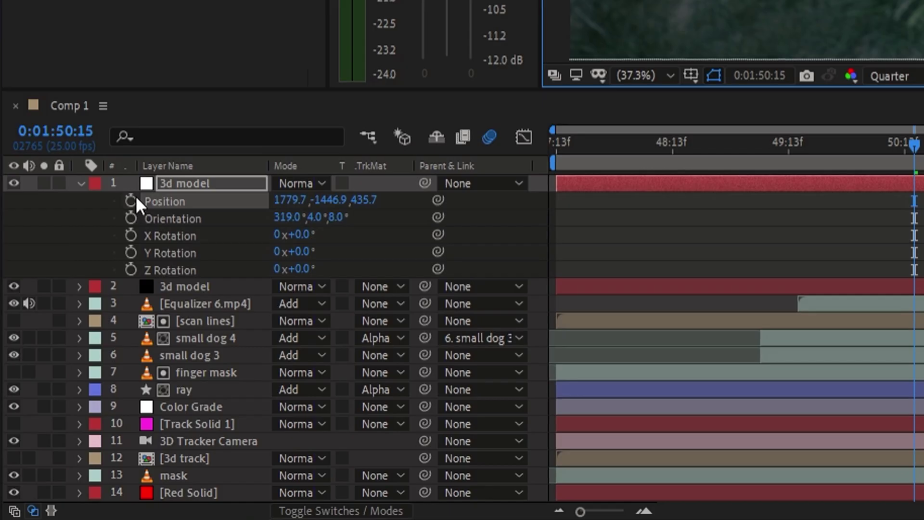
click(130, 217)
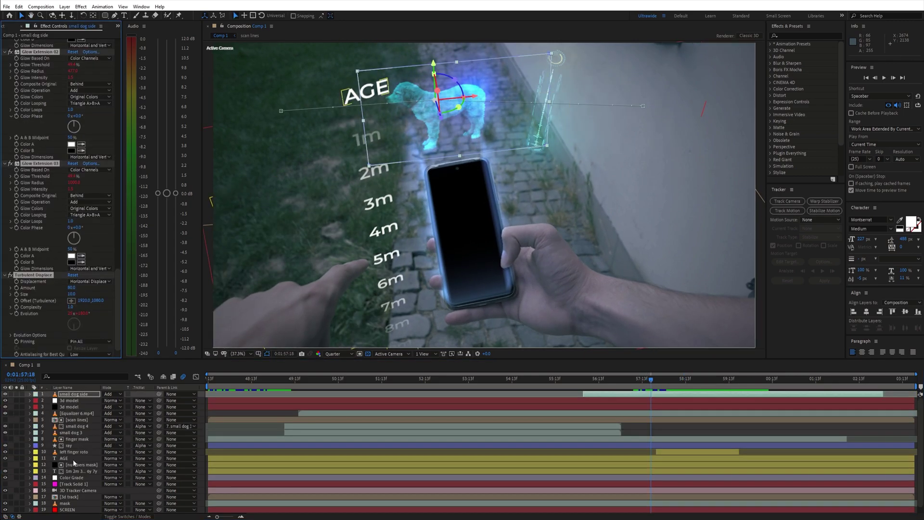
- Copy small dog side's glow and Turbulent Displace effects onto the meter numbers text layer
click(77, 471)
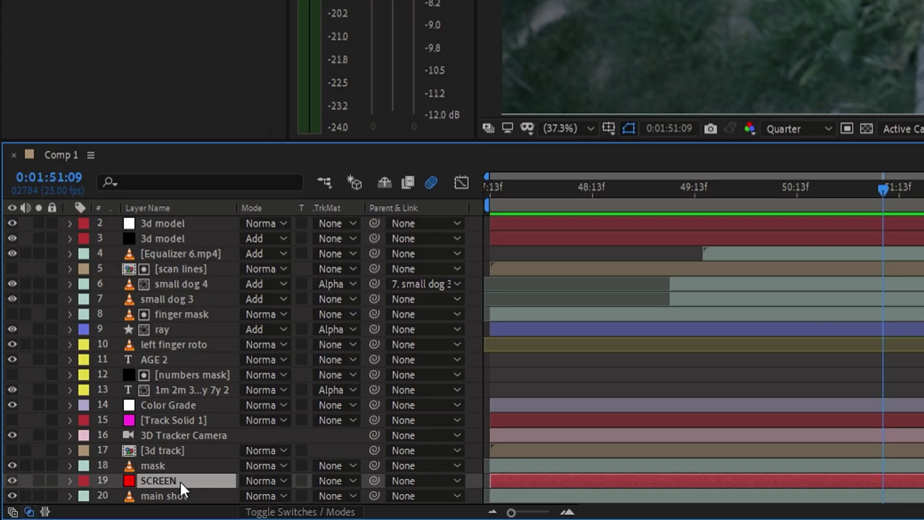
- Pre-compose the SCREEN layer under the name SCREEN, leaving all attributes in Comp 1
right_click(178, 481)
click(273, 388)
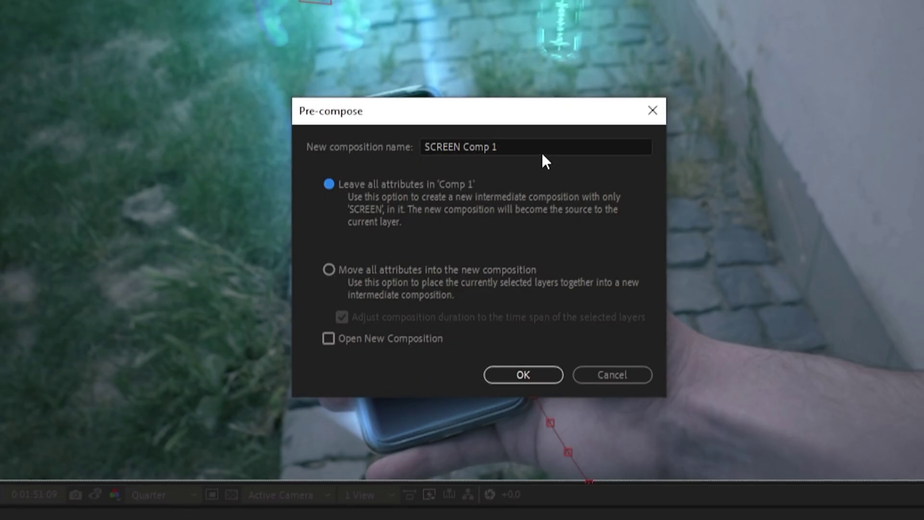
key(BackSpace)
key(Return)
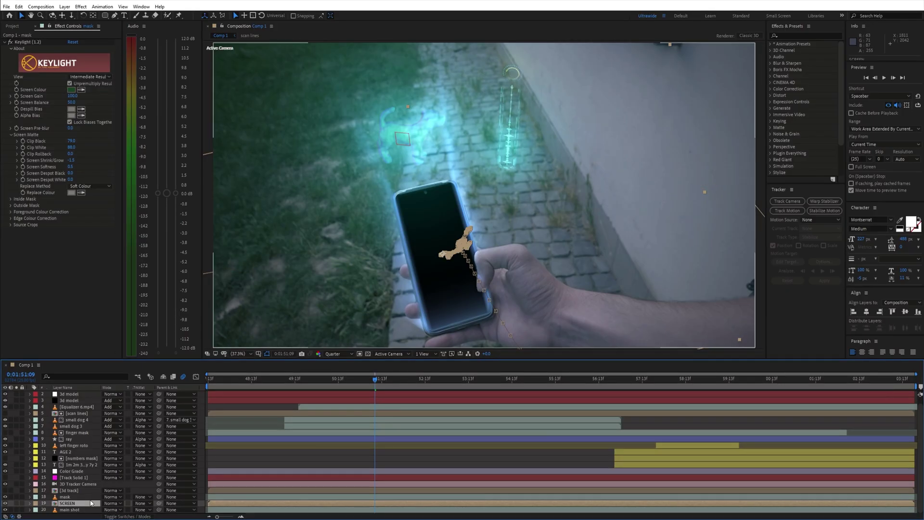
- Enlarge and widen Interface element 4.mp4 inside the SCREEN composition, and return to the main composition
double_click(90, 504)
click(75, 393)
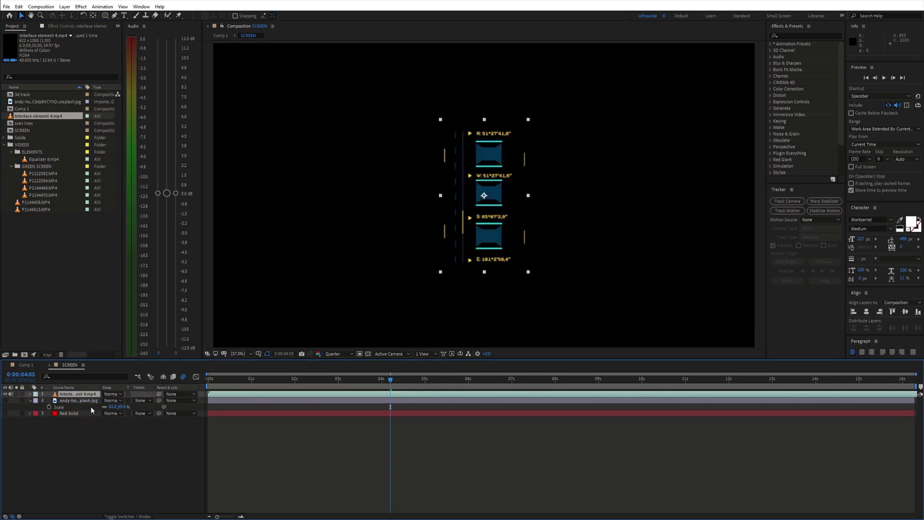
key(s)
drag(140, 401, 228, 303)
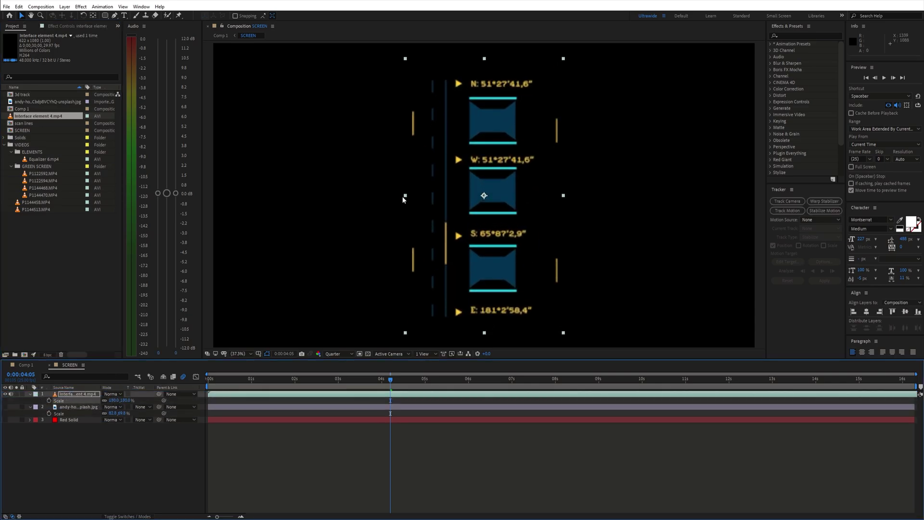
drag(404, 196, 286, 201)
click(25, 364)
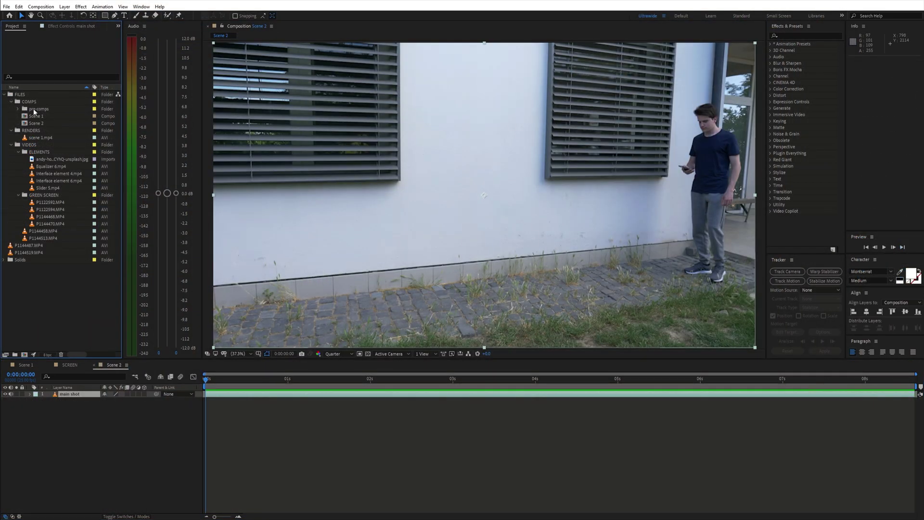
- Open the Time Stretch settings for the main shot layer in Scene 2
click(306, 446)
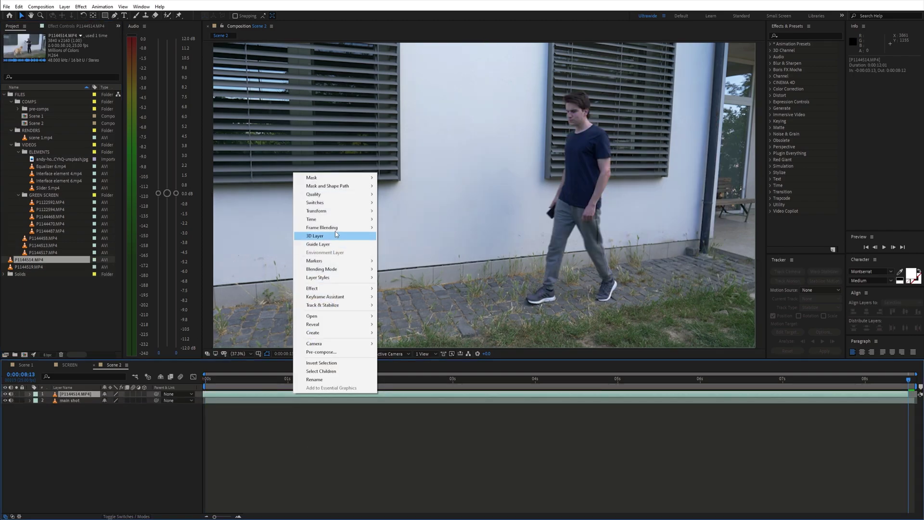
mouse_move(347, 236)
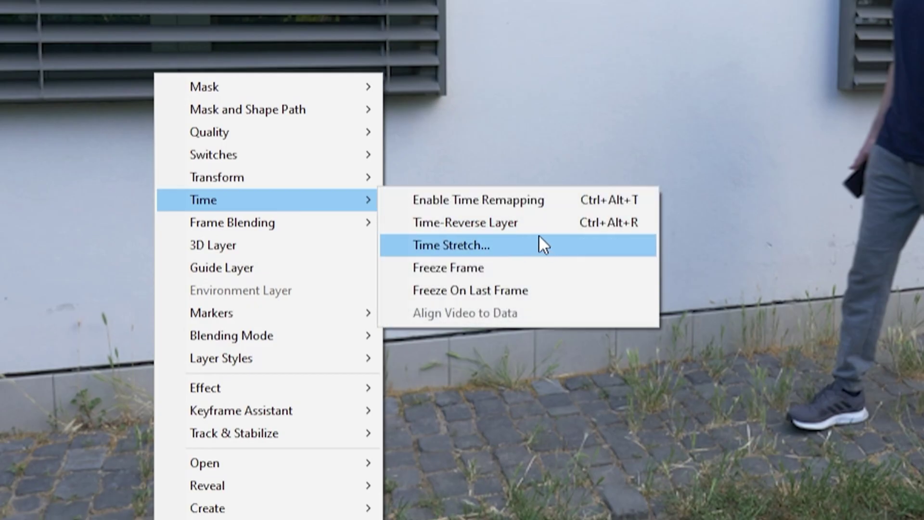
click(539, 229)
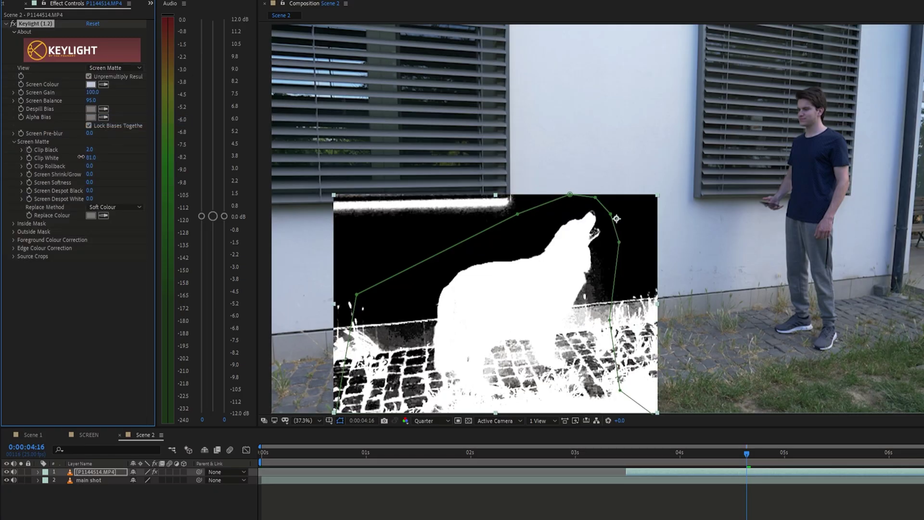
- Switch the Keylight view on P1144514.MP4 from Screen Matte to the keyed result
click(115, 67)
click(123, 175)
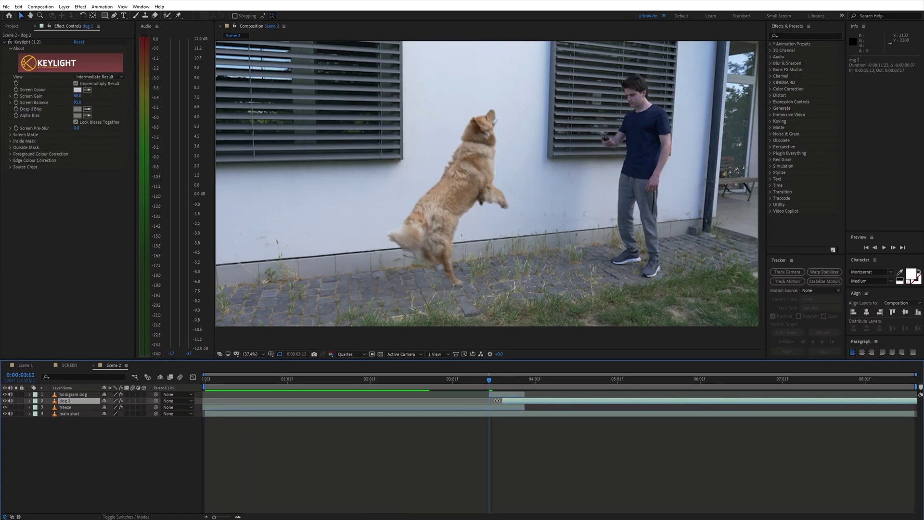
- Extend the freeze layer a few frames past the start of the dog layers and preview the transition
click(501, 408)
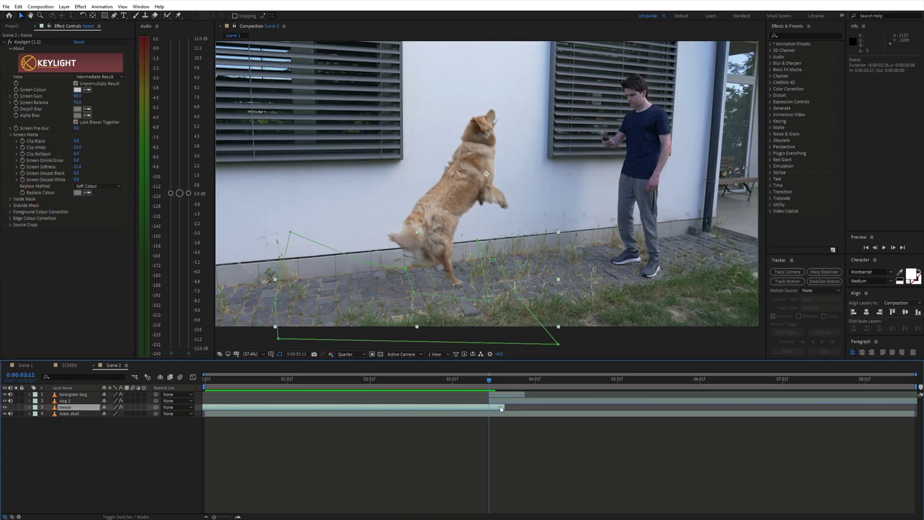
key(space)
click(483, 379)
- Solo the hologram dog layer, keyframe its Mask 1 path frame by frame to follow the dog's outline, and play back the result
click(16, 394)
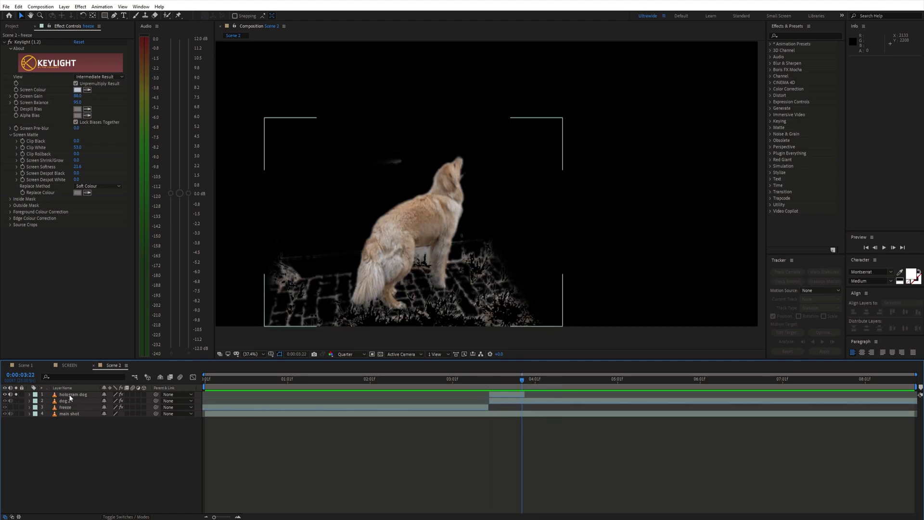
click(70, 395)
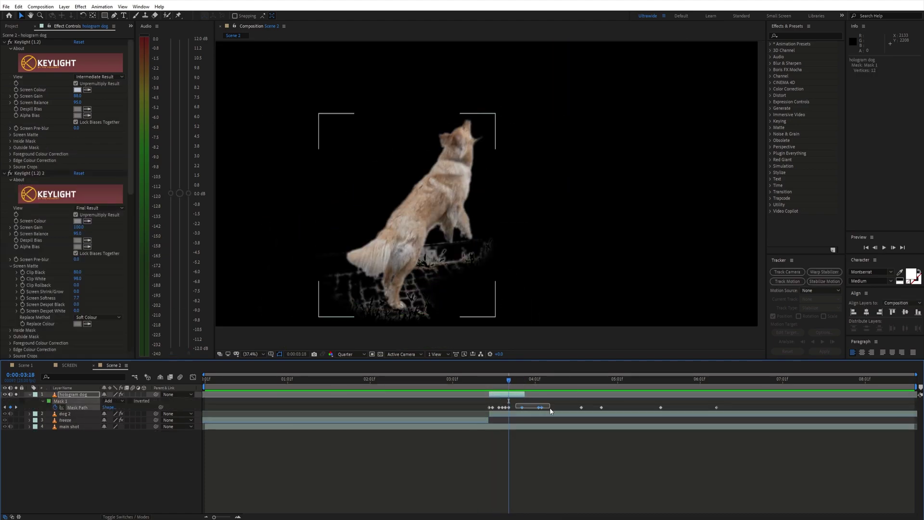
key(Page_Down)
key(Page_Down)
key(Page_Down)
key(Page_Down)
key(Page_Down)
key(Page_Down)
key(Page_Down)
key(Page_Down)
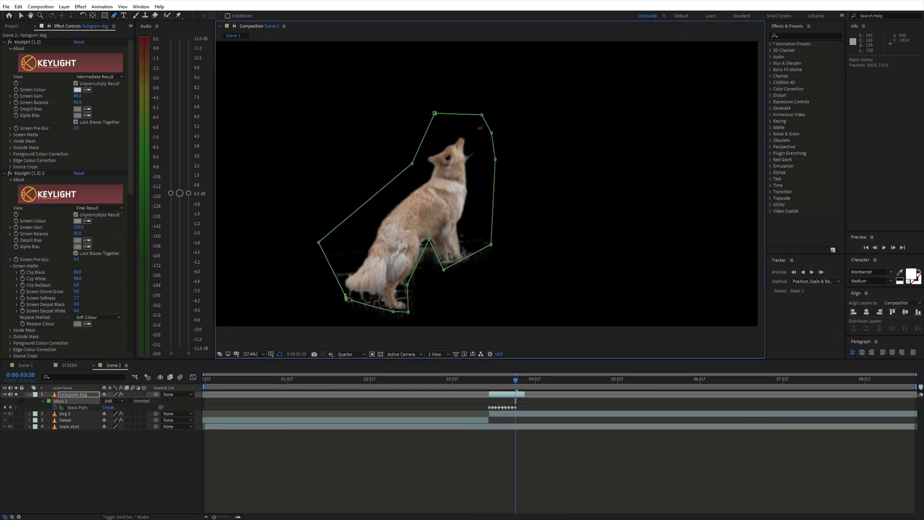
drag(498, 379, 490, 379)
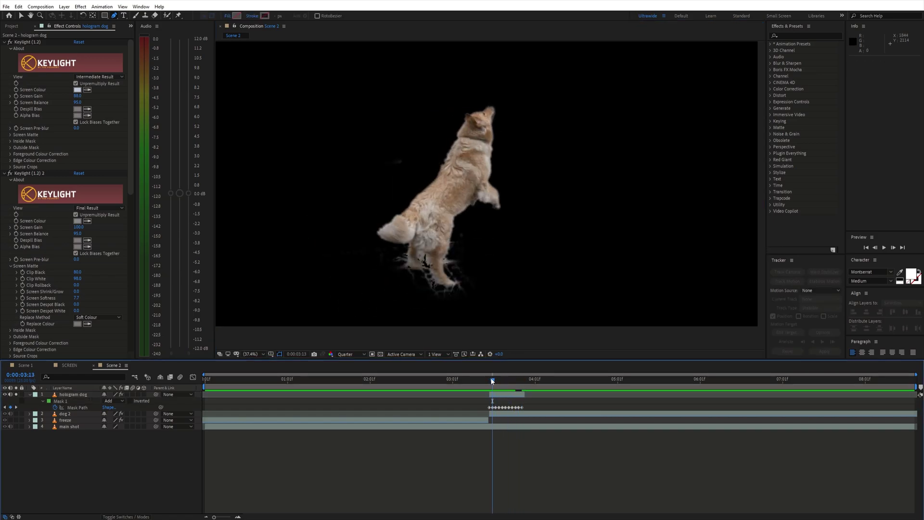
key(space)
key(space)
key(space)
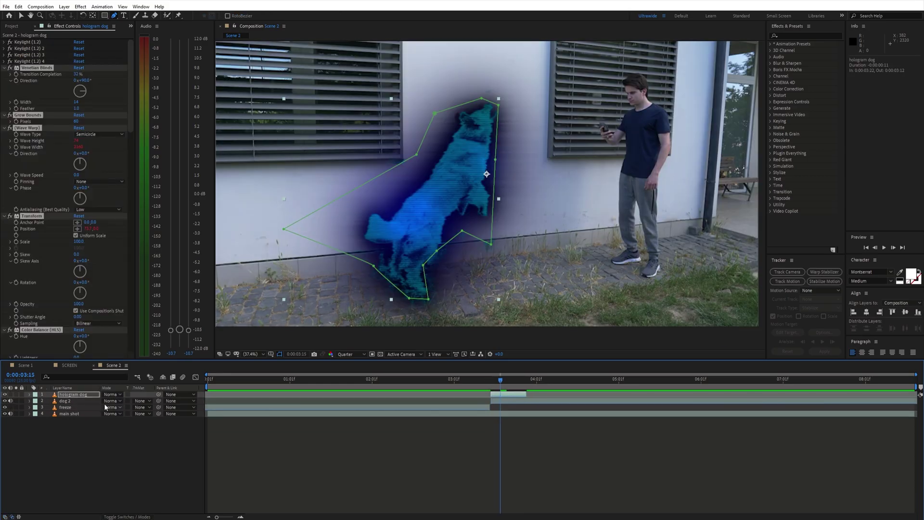
- Set the hologram dog layer's blending mode to Add
click(107, 401)
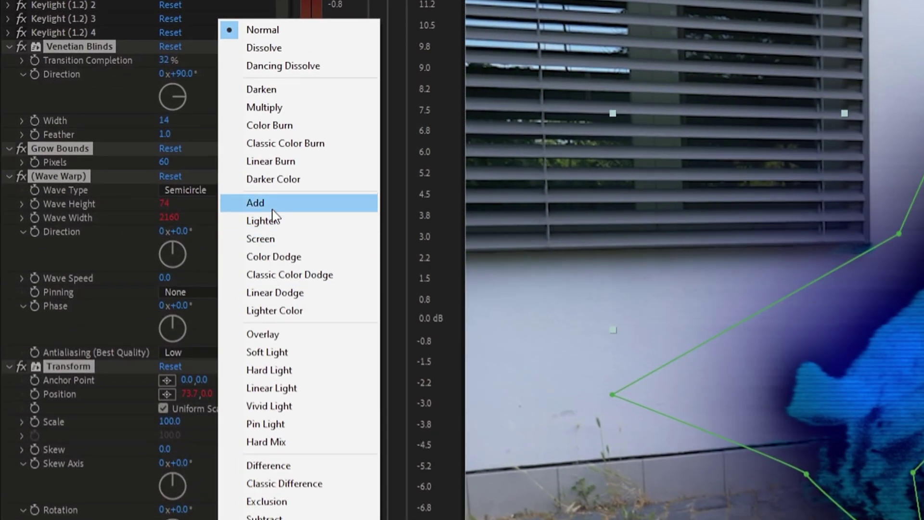
click(272, 207)
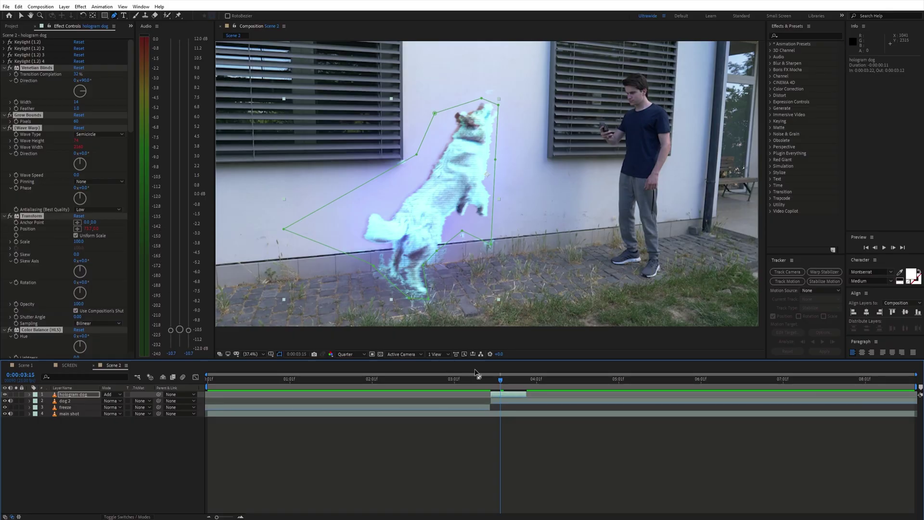
key(Page_Up)
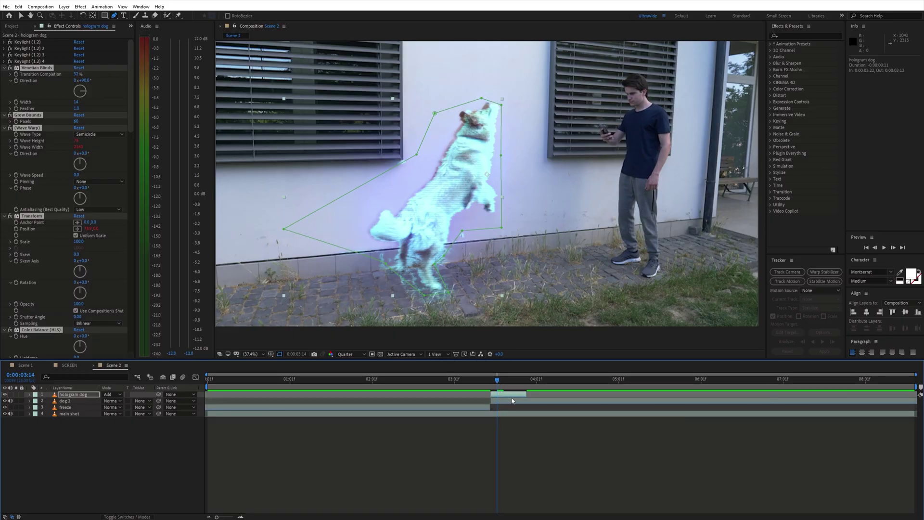
- Keyframe the hologram dog's opacity from 100% at 0:00:03:19 to fade out by 0:00:03:23, and preview the effect
key(Page_Up)
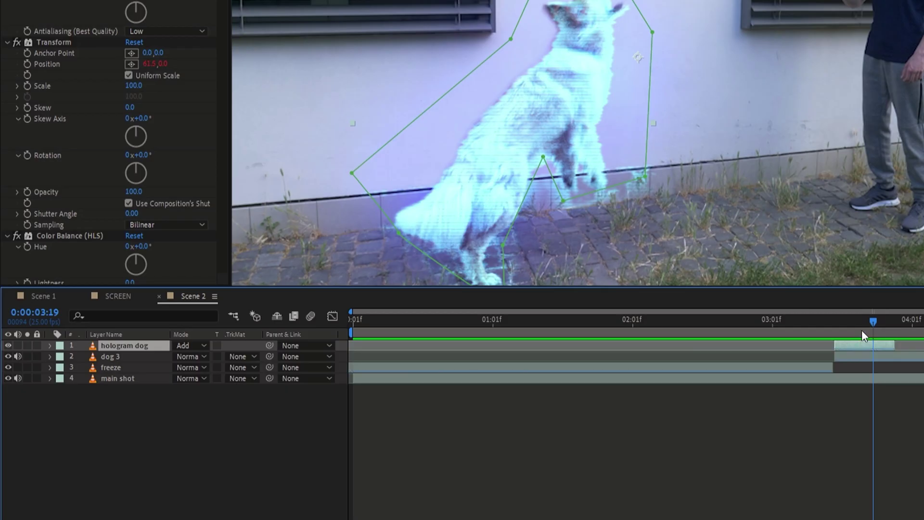
key(t)
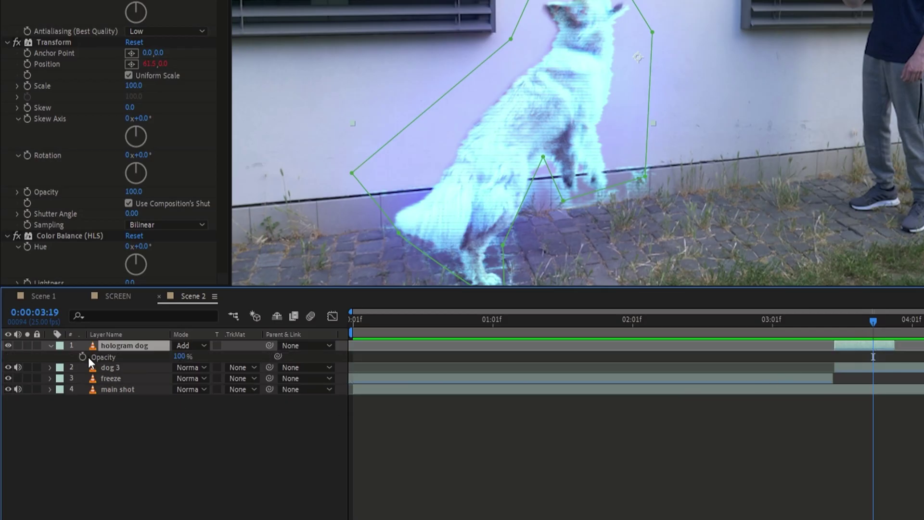
key(Page_Down)
key(Page_Down)
key(Page_Down)
key(Page_Down)
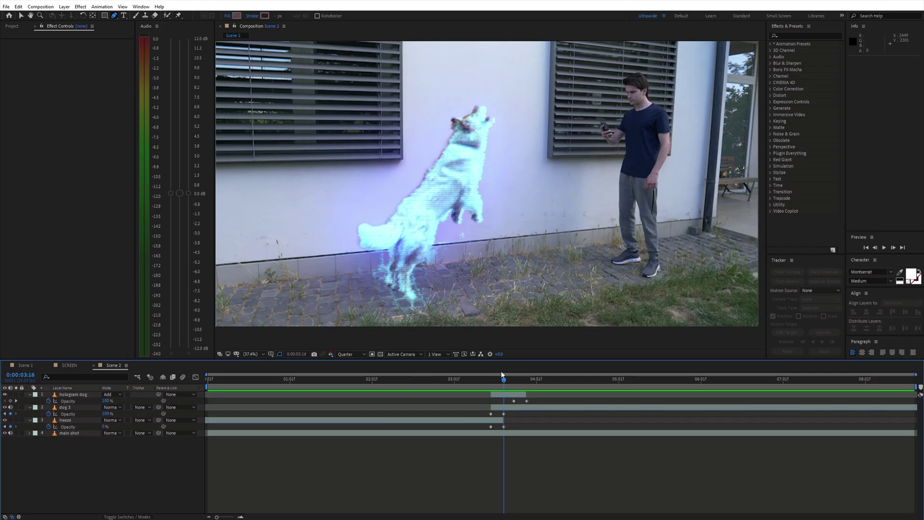
mouse_move(495, 369)
mouse_down()
mouse_move(526, 372)
mouse_move(492, 371)
mouse_up()
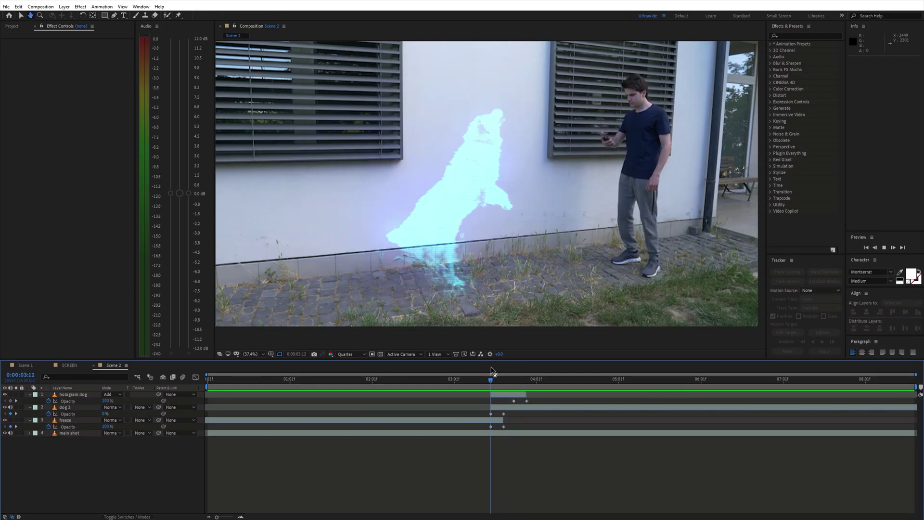
key(space)
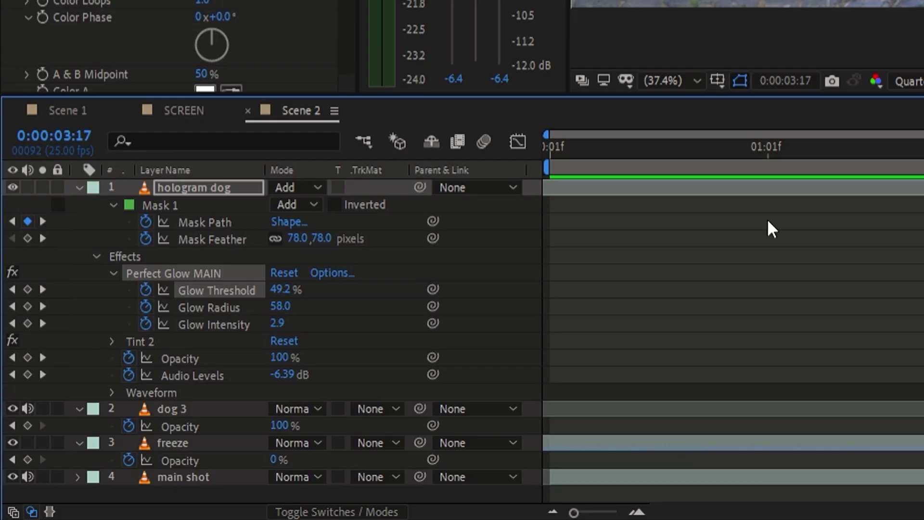
- Animate the hologram dog's scale from 40% at its appearance up to 100%, and preview the growth
key(shift+s)
click(126, 357)
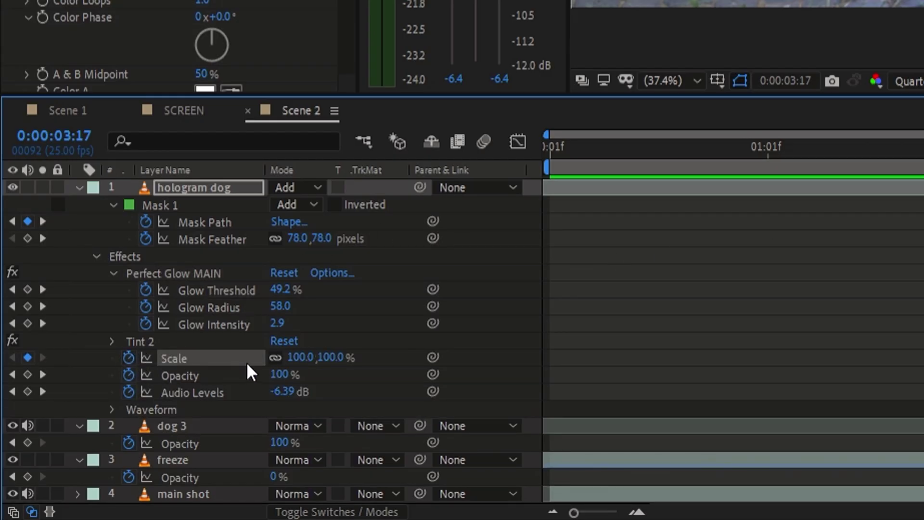
click(310, 358)
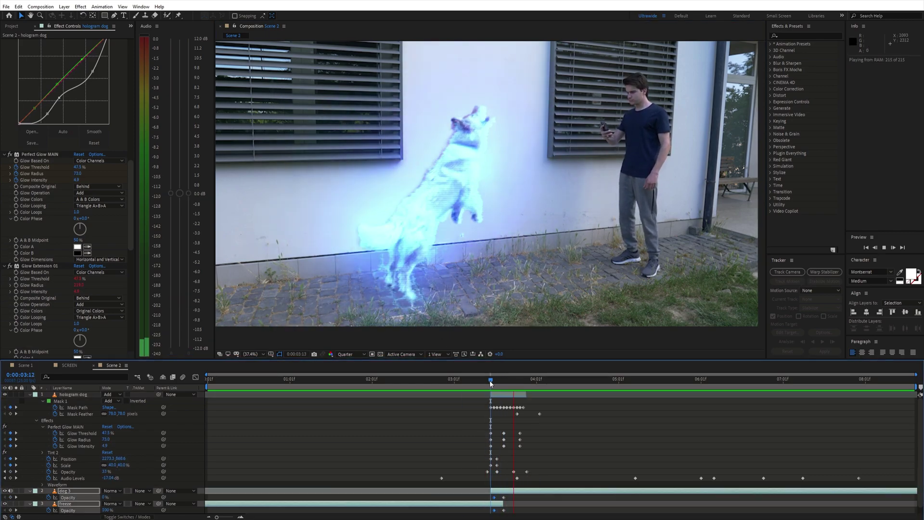
drag(489, 381, 466, 383)
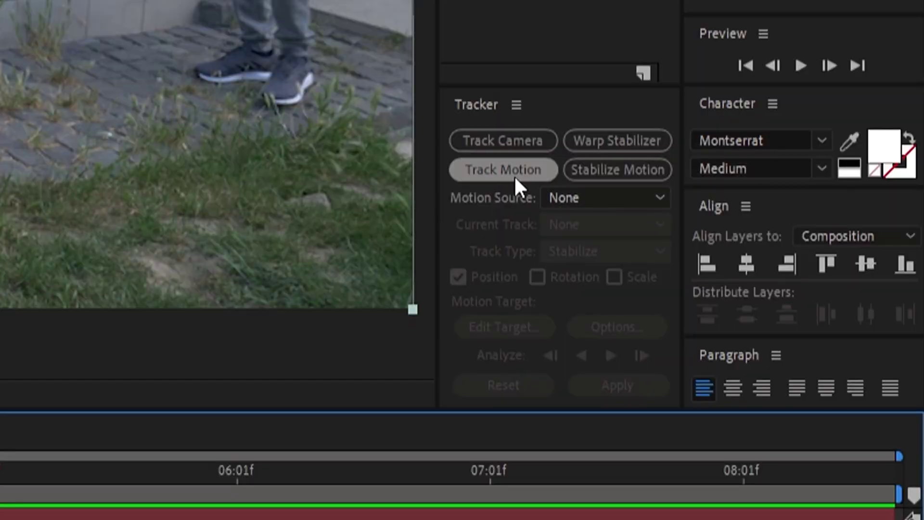
- Start a position motion track on the main shot, place the track point on the phone, and analyze it forward
click(789, 283)
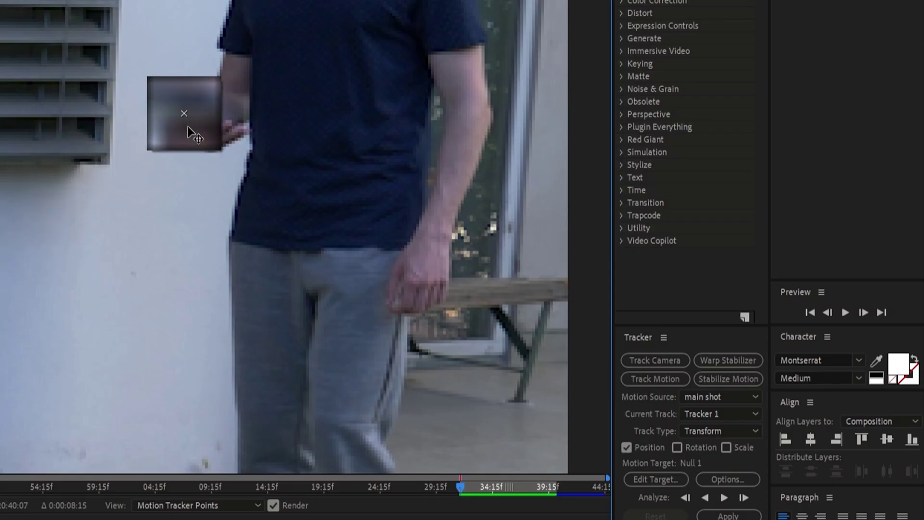
mouse_move(187, 129)
mouse_down()
mouse_move(207, 140)
mouse_move(191, 135)
mouse_up()
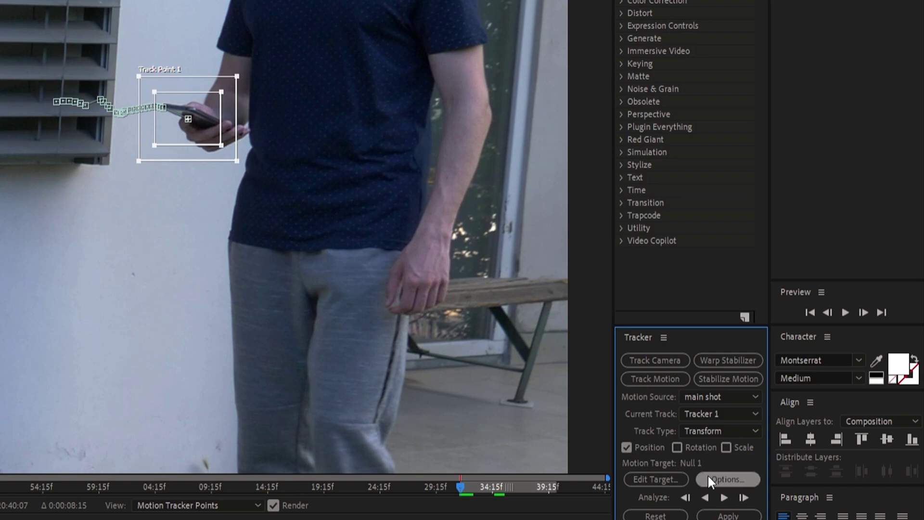
click(728, 498)
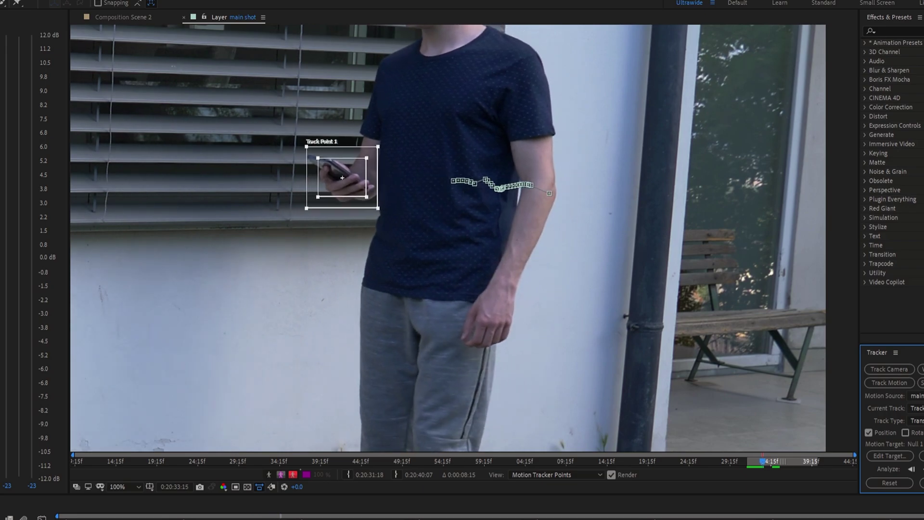
- Create a null object in Scene 2 to receive the phone's tracking data
right_click(200, 152)
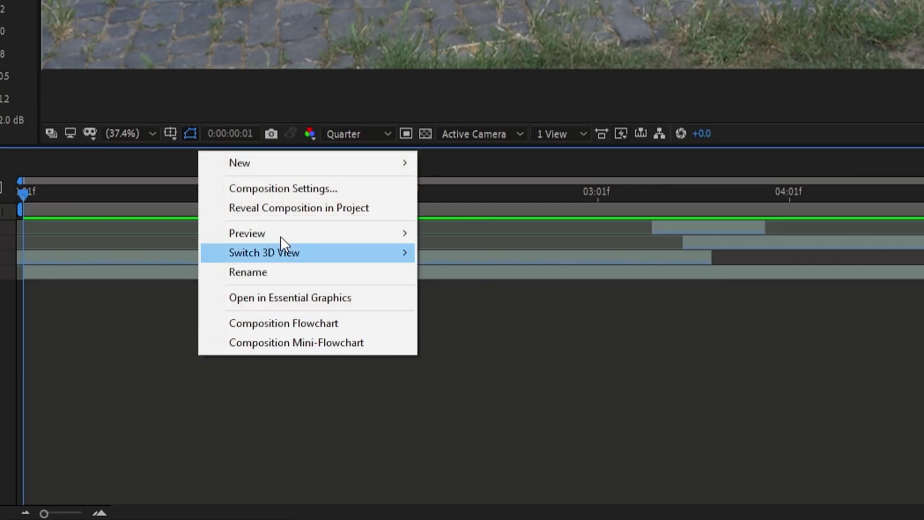
mouse_move(334, 161)
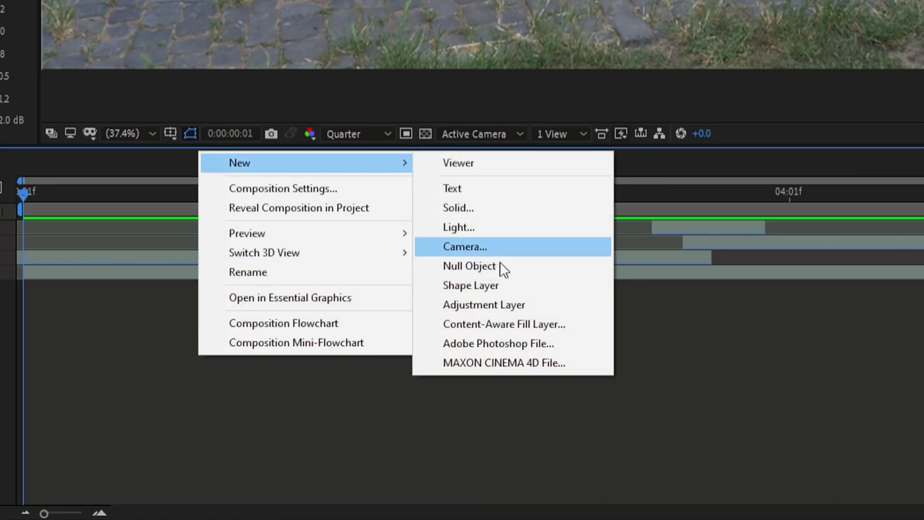
click(502, 266)
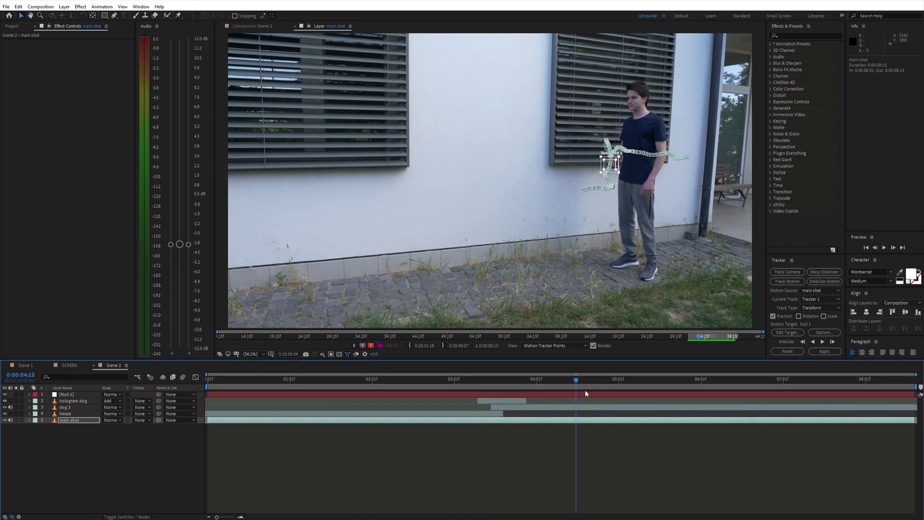
- Apply Tracker 1's motion data to Null 1 in the X and Y dimensions
key(Home)
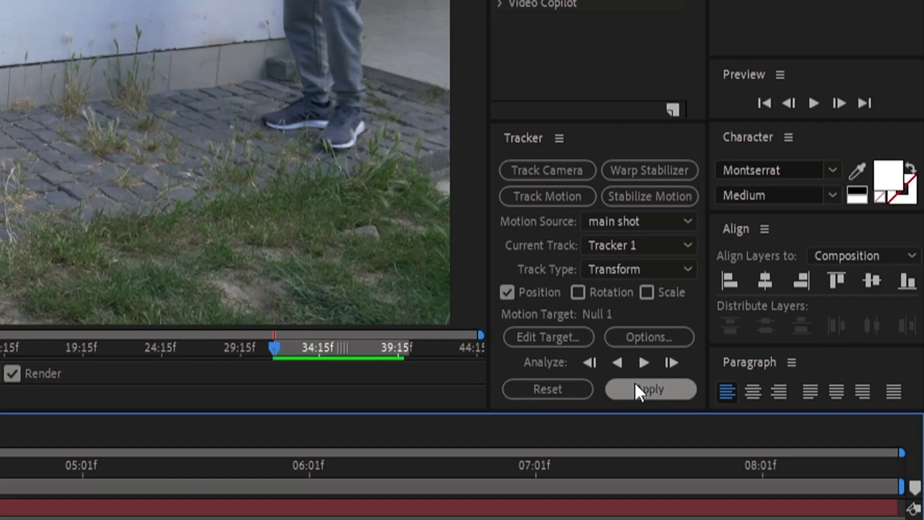
click(824, 351)
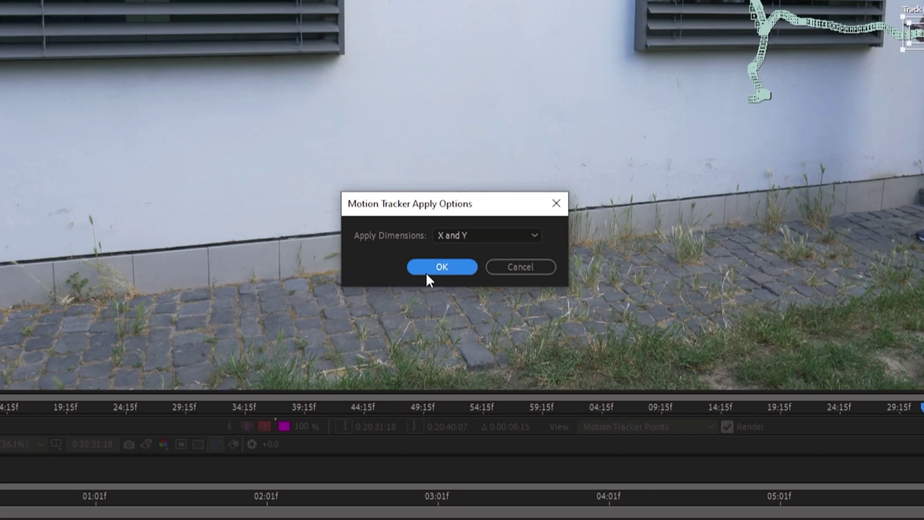
click(427, 267)
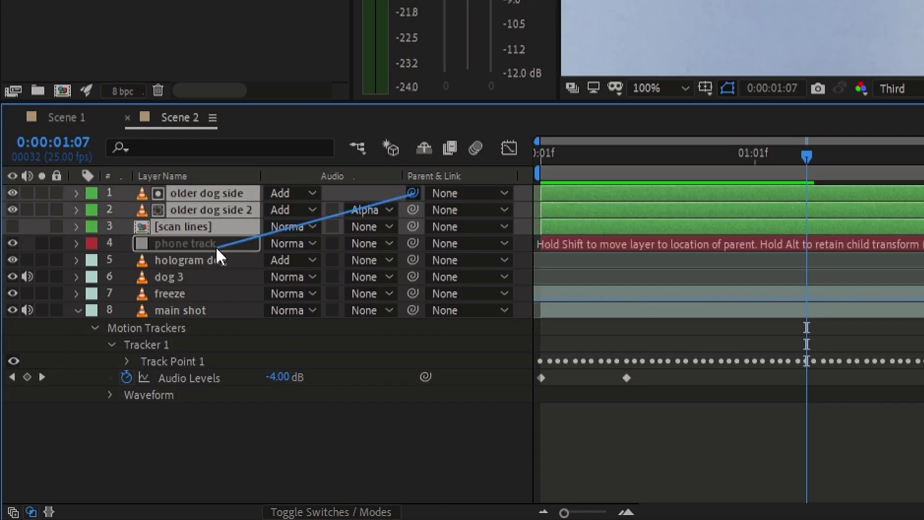
- Parent the two older dog side layers and the scan lines layer to the phone track null
drag(216, 246, 215, 247)
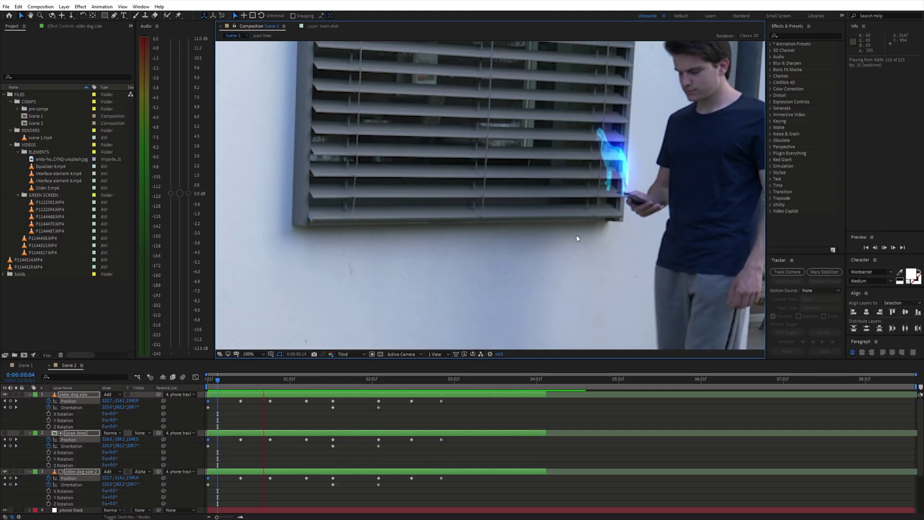